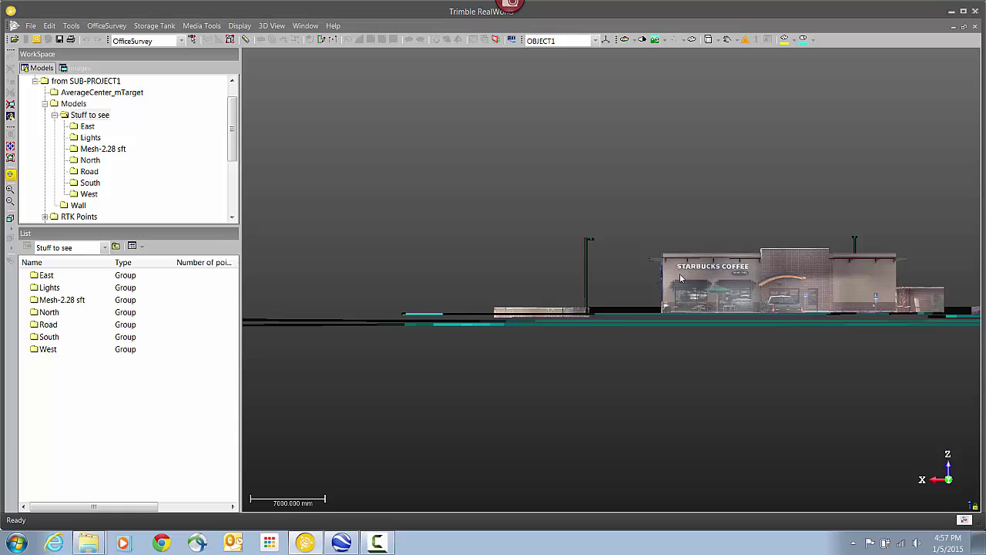
Step: Orbit to an oblique view, select the coffee house building mesh, and zoom out to check it
drag(681, 279, 724, 288)
click(704, 225)
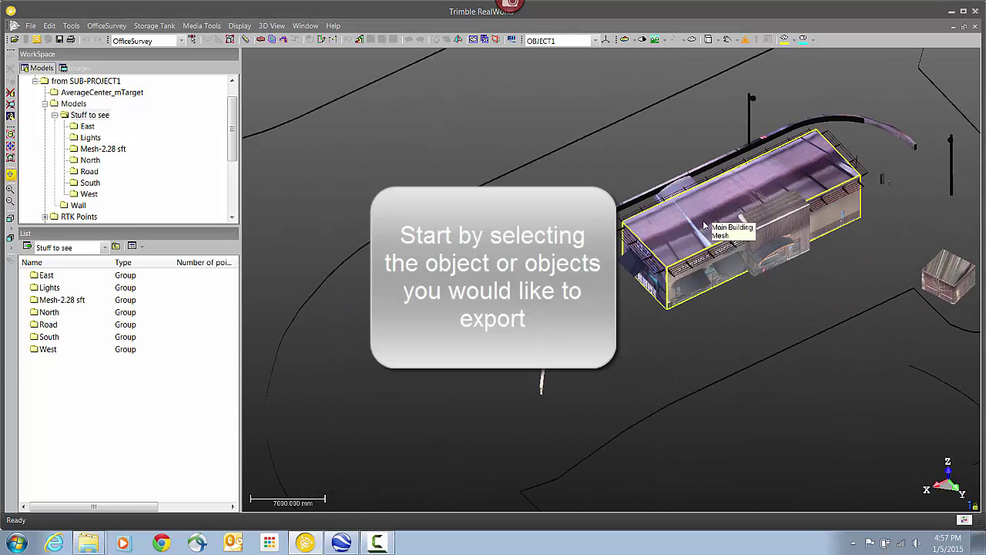
scroll(703, 225, down, 8)
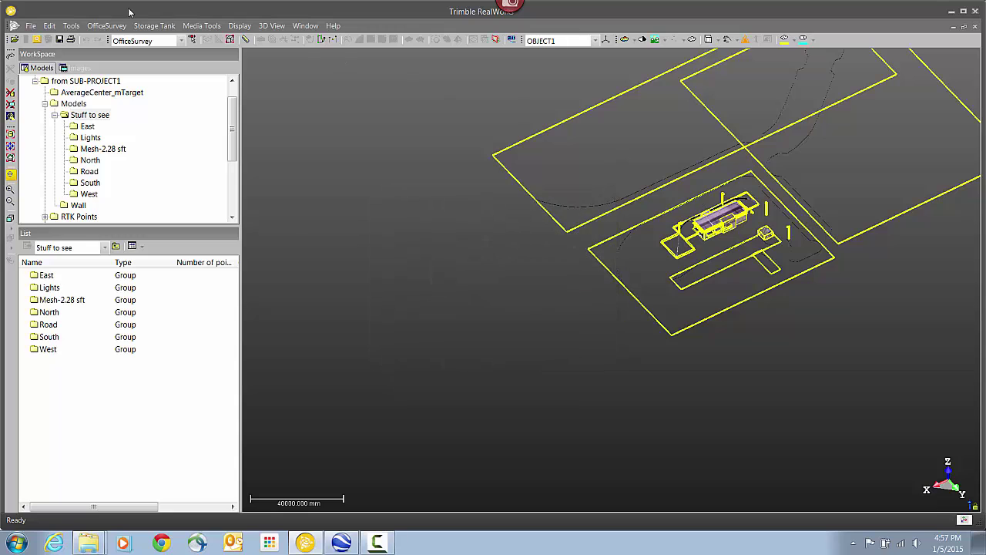
Step: Export the selection through File > Export Selection as the Coffee House KMZ file
click(32, 26)
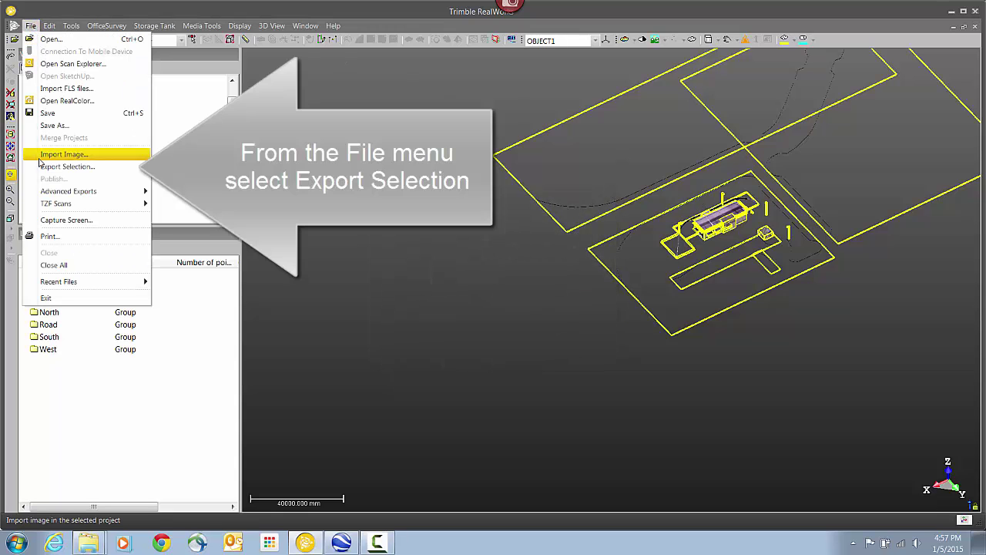
click(68, 167)
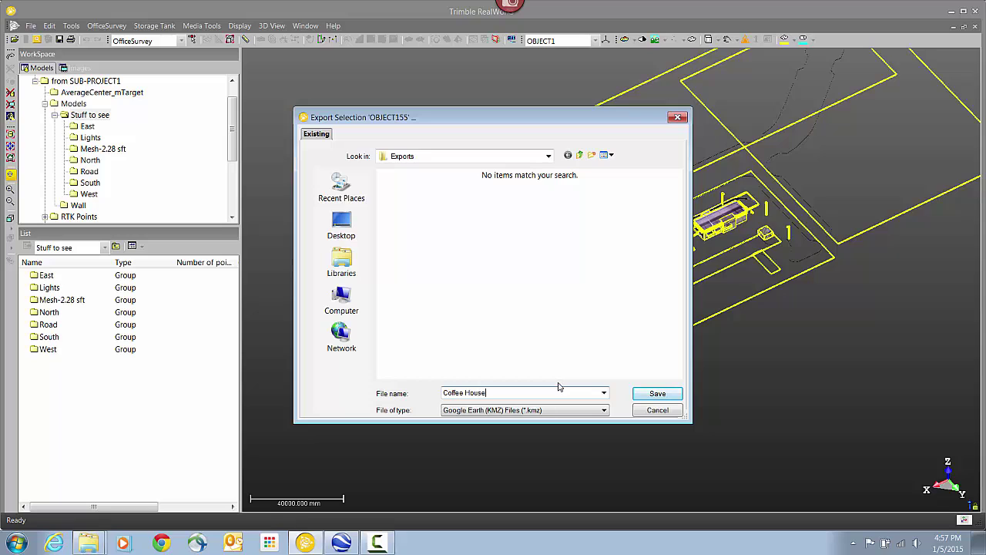
click(657, 394)
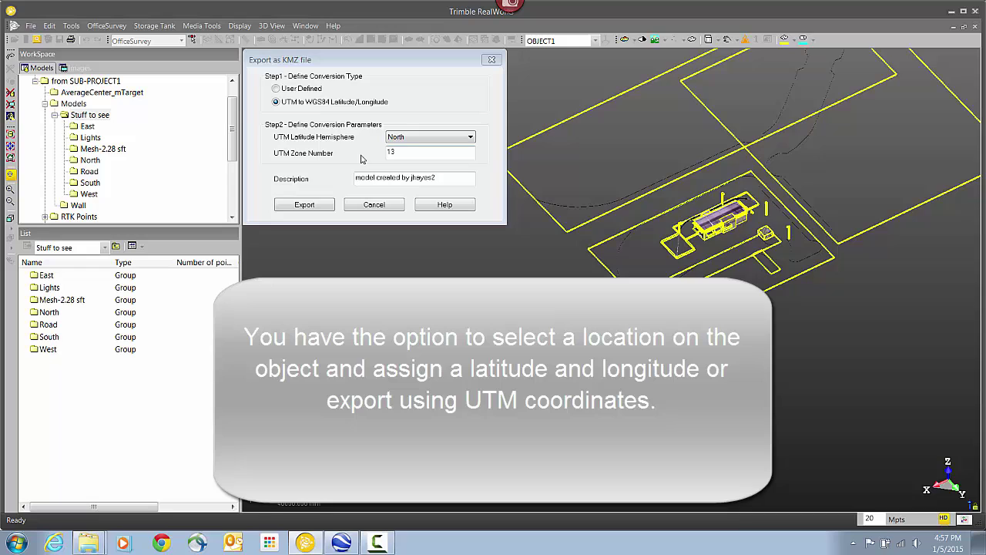
Step: Choose UTM to WGS84 latitude/longitude conversion with the North hemisphere
click(279, 89)
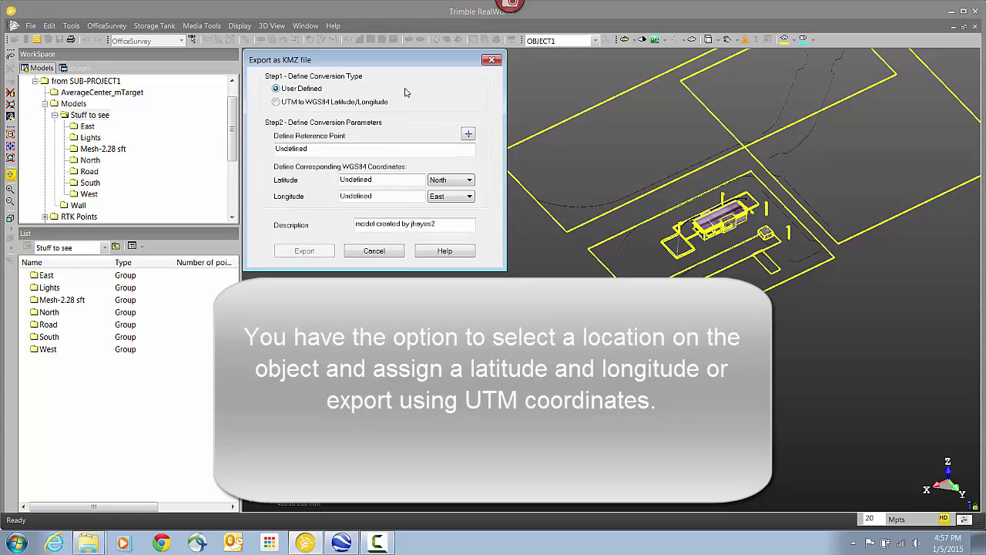
click(276, 102)
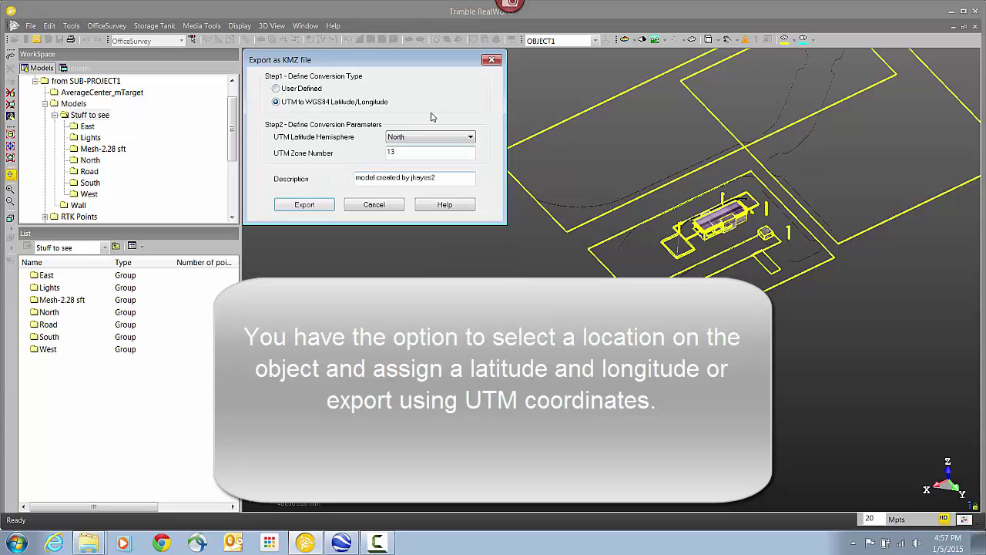
click(471, 137)
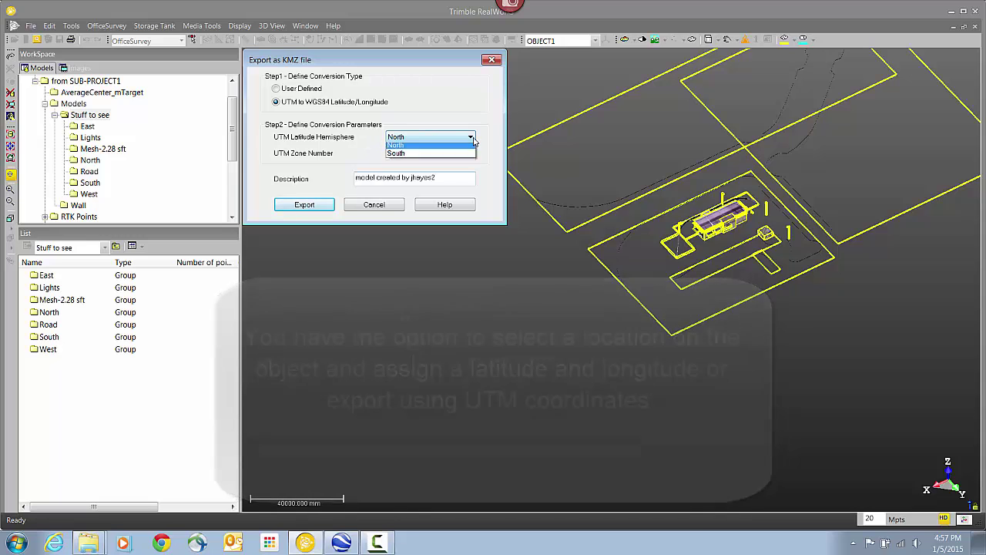
click(428, 147)
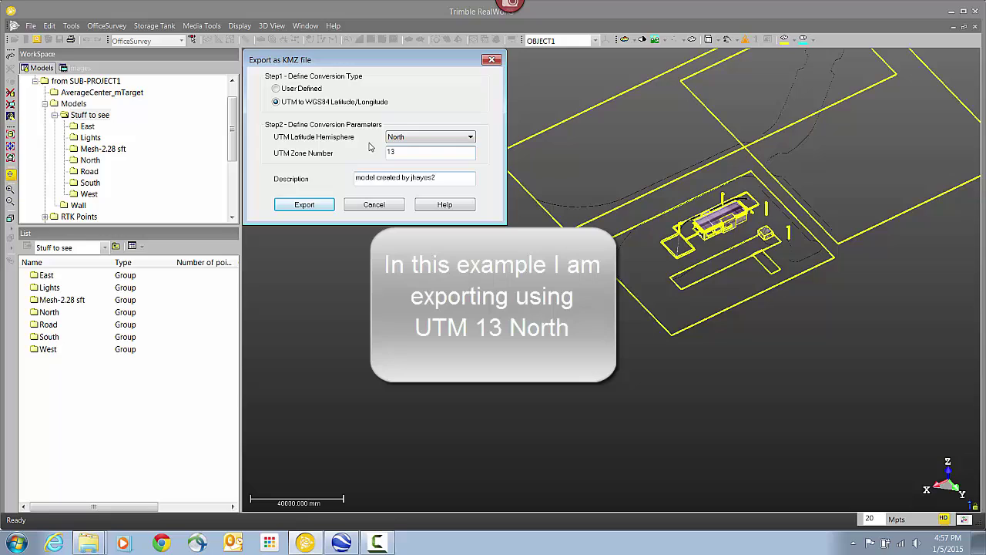
Step: Enter the description Coffee House and run the KMZ export
key(Tab)
text(Colf)
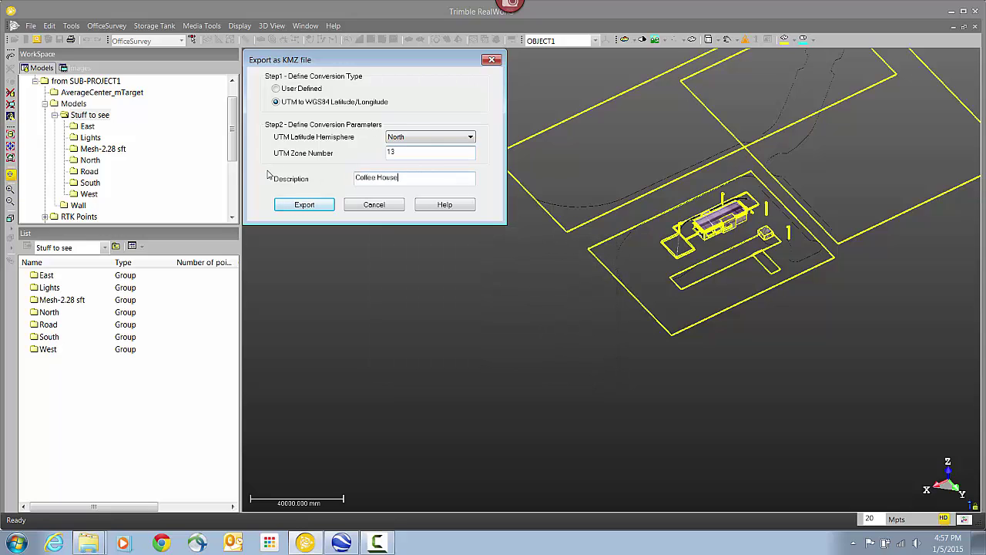
click(301, 207)
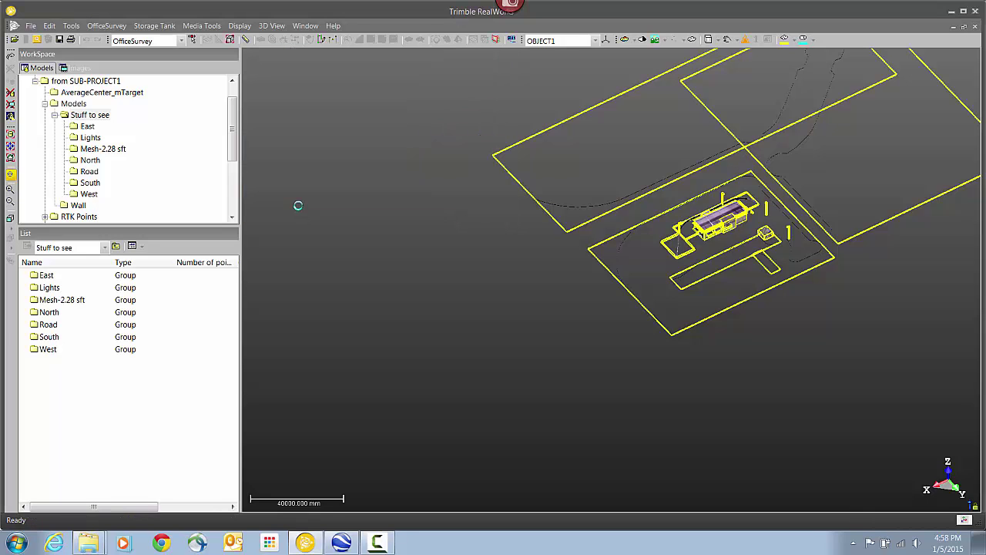
Step: Bring up the Exports folder holding Coffee House.kmz, then switch to Google Earth
mouse_move(89, 542)
click(87, 521)
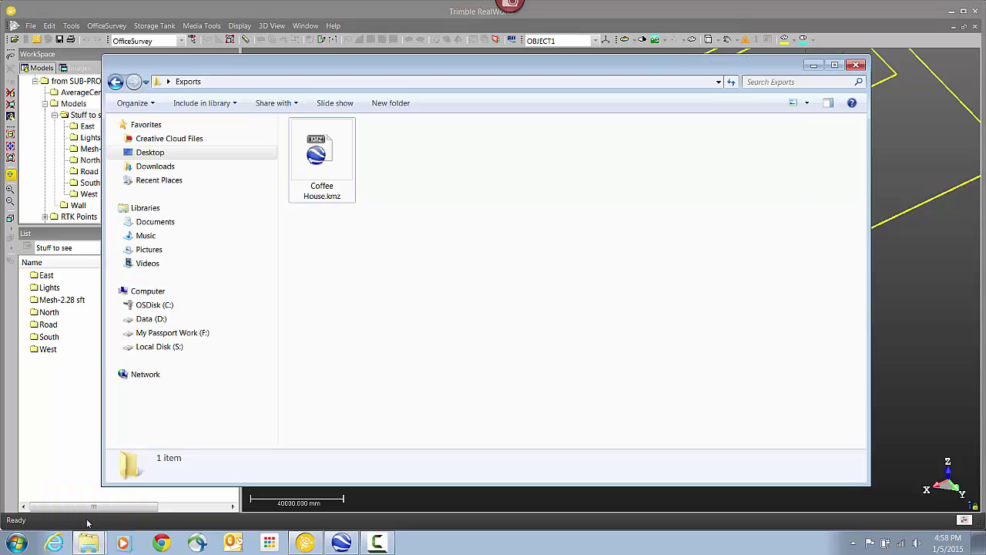
click(341, 542)
Step: Drag Coffee House.kmz from the Exports folder into Google Earth
mouse_move(96, 543)
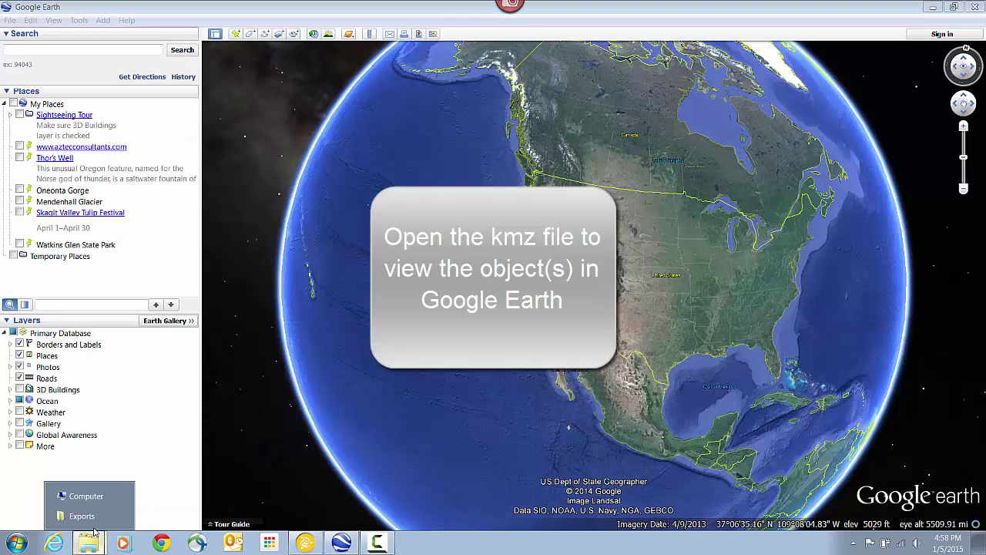
click(91, 521)
drag(325, 158, 875, 275)
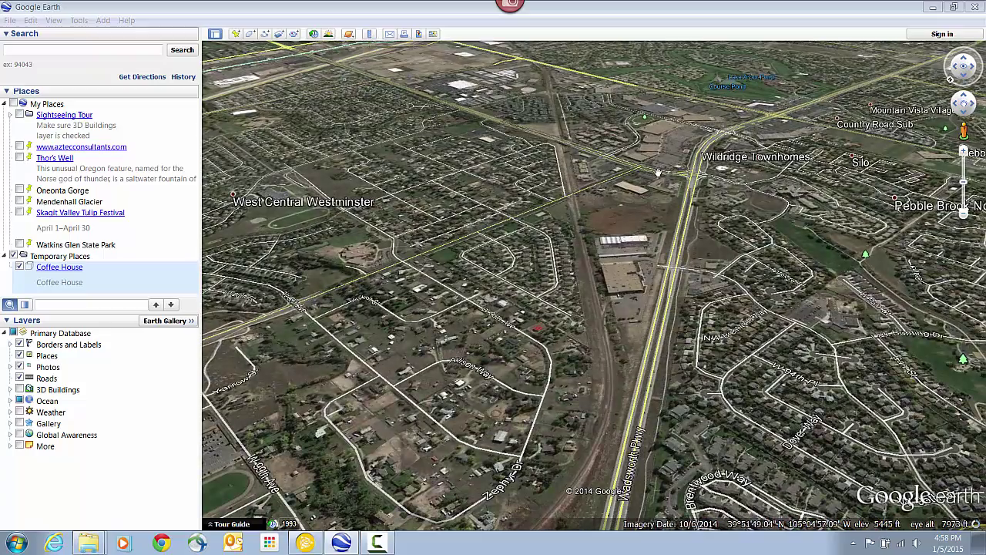
Step: Zoom, tilt and orbit the view to inspect the textured coffee house model
scroll(657, 173, down, 3)
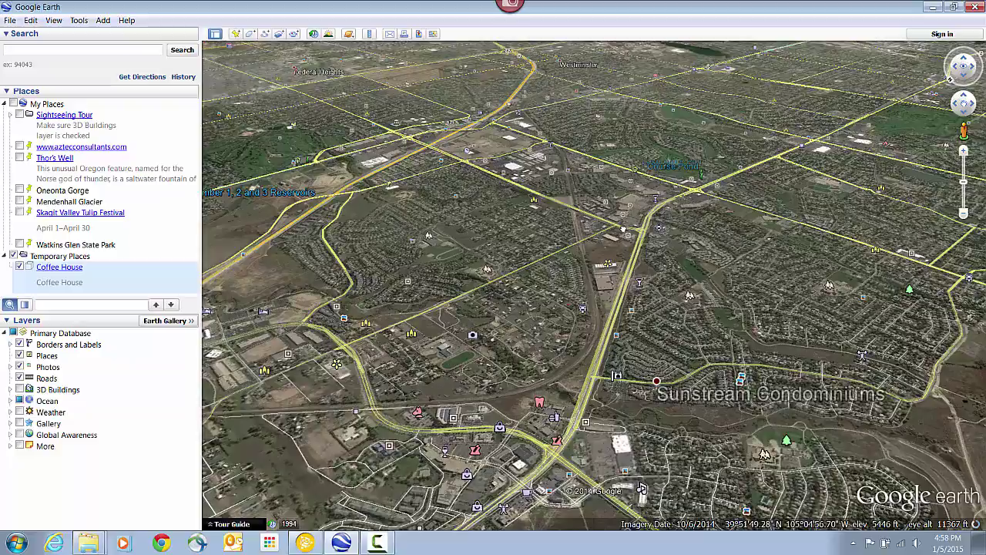
scroll(567, 389, up, 3)
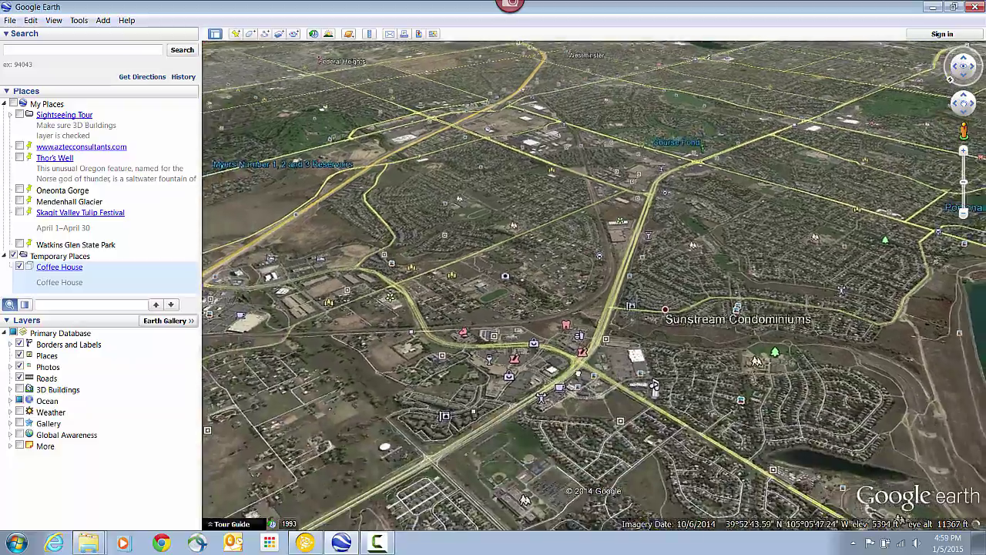
scroll(567, 389, up, 2)
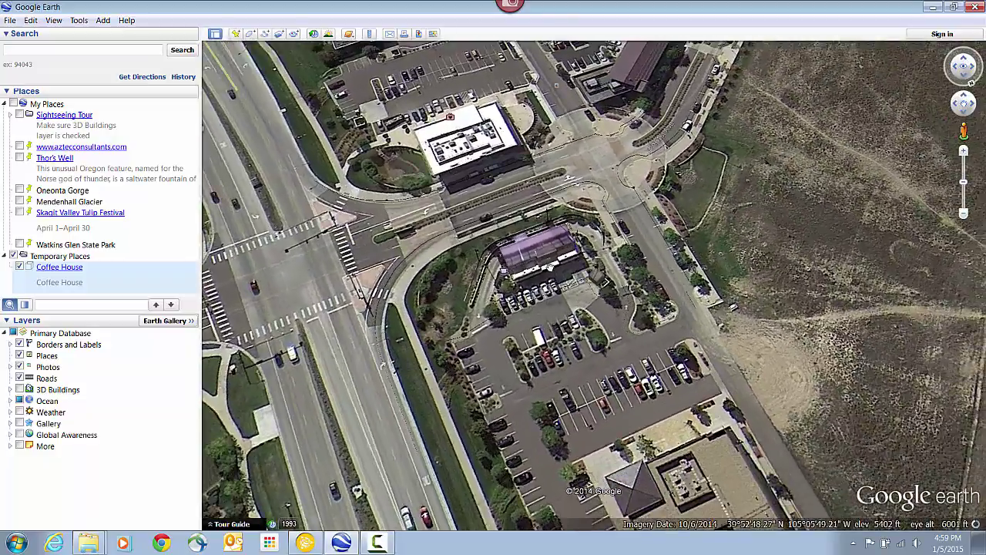
middle_drag(549, 266, 570, 358)
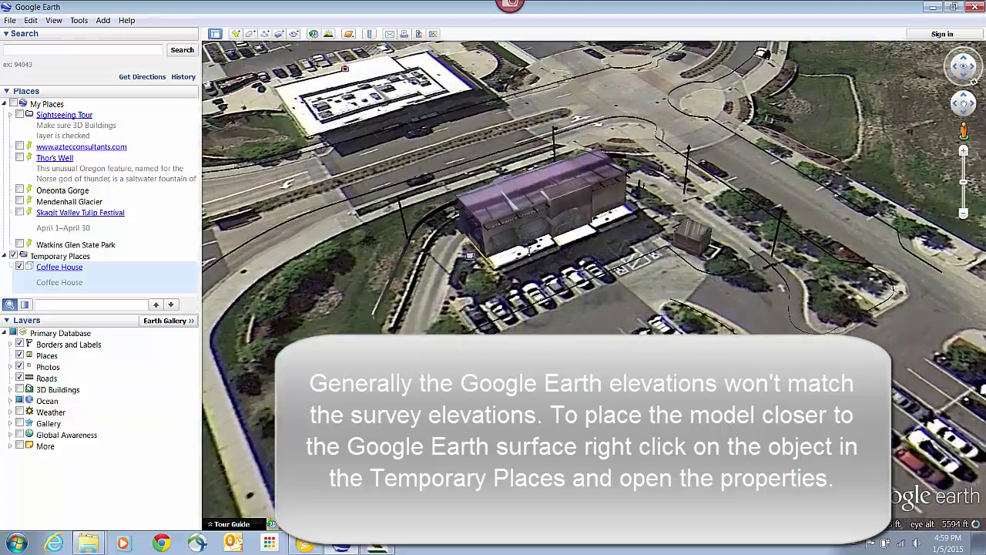
middle_drag(533, 225, 582, 315)
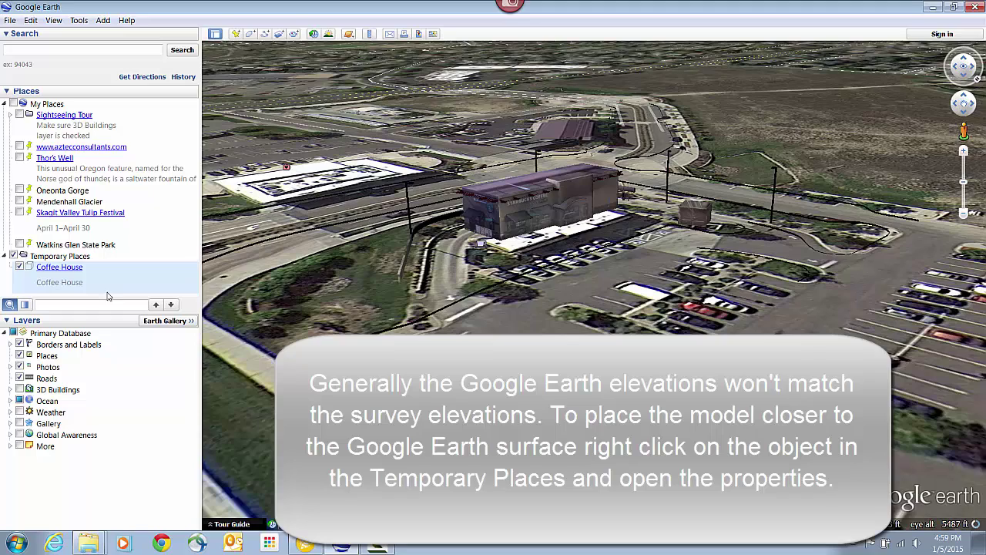
Step: Open the Coffee House model's properties and start editing its Altitude value
right_click(67, 267)
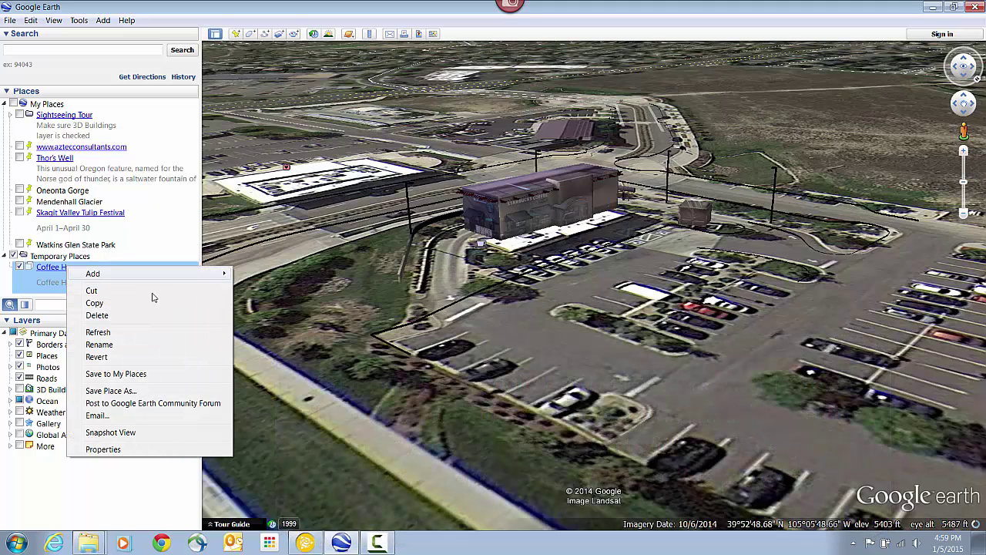
click(104, 449)
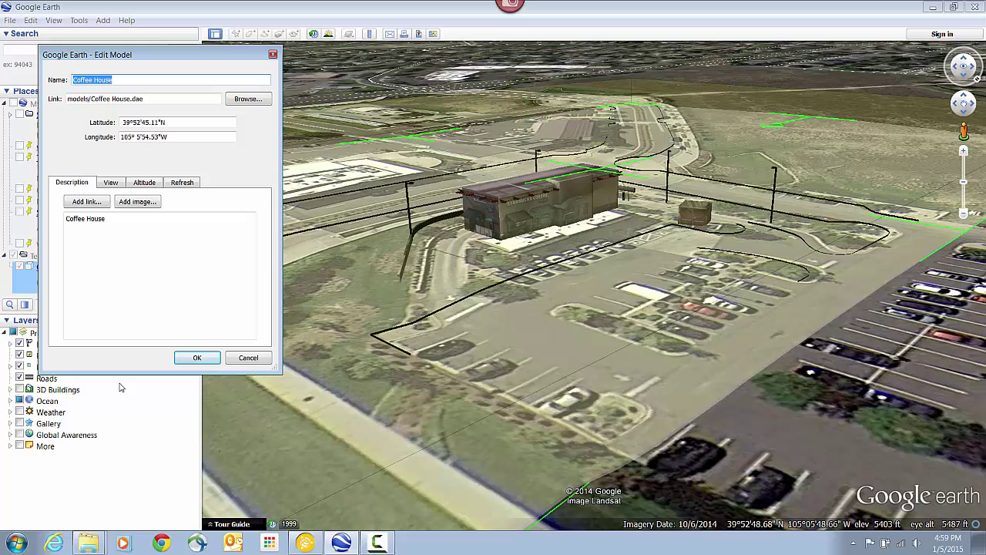
click(146, 182)
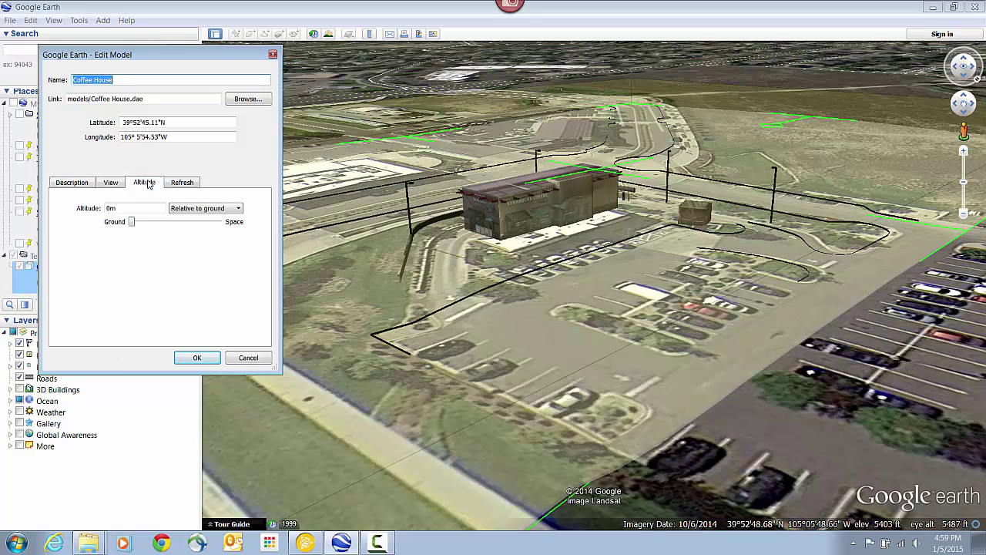
click(108, 208)
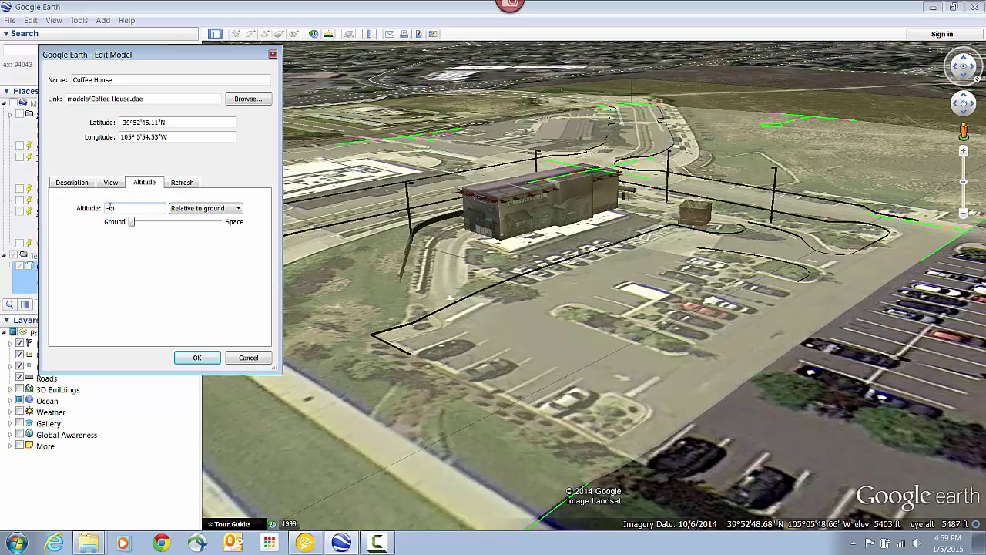
key(Return)
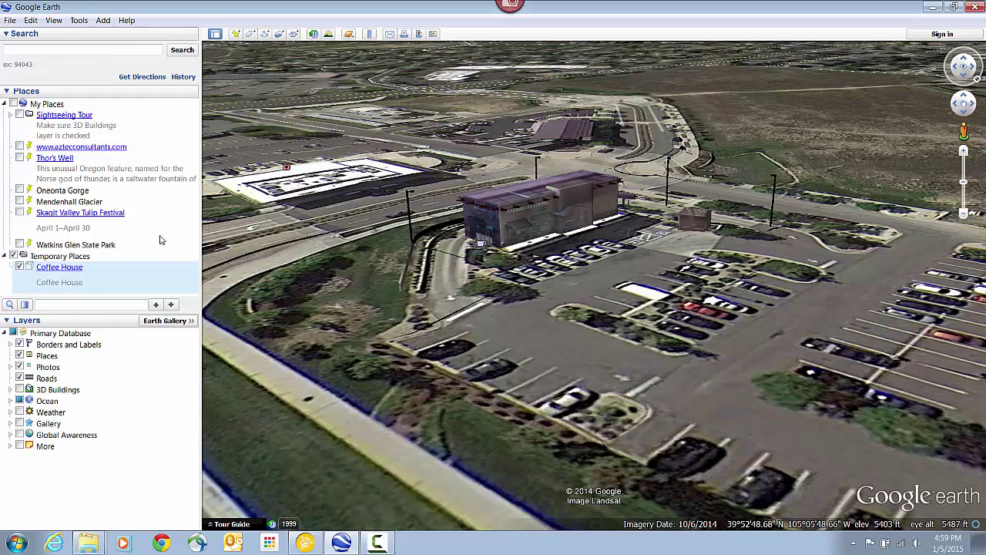
scroll(536, 233, up, 3)
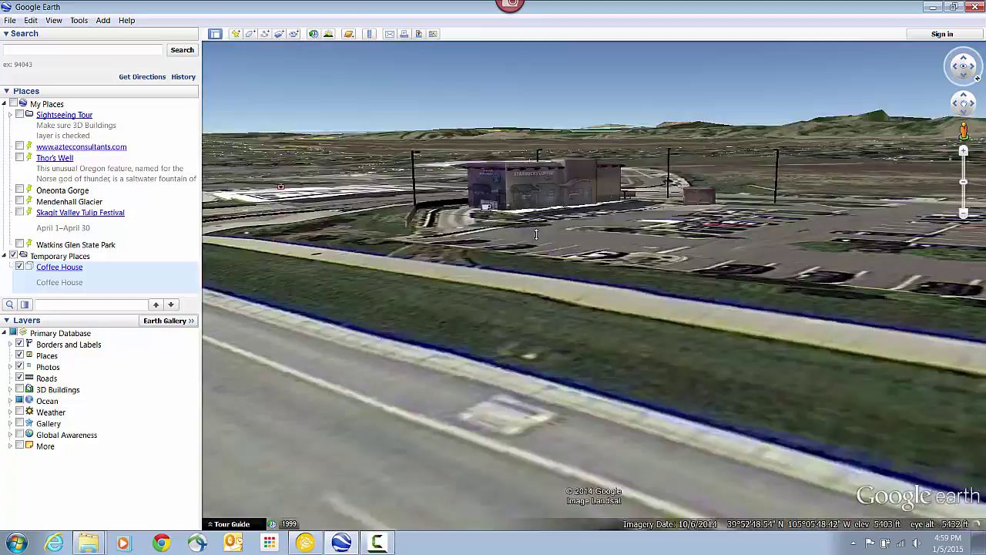
scroll(536, 234, down, 3)
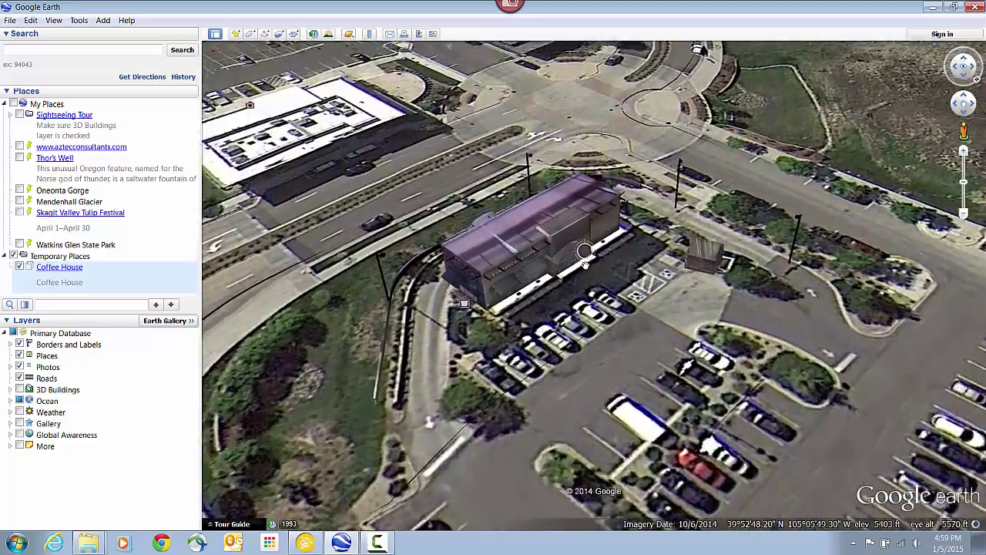
middle_drag(584, 251, 668, 281)
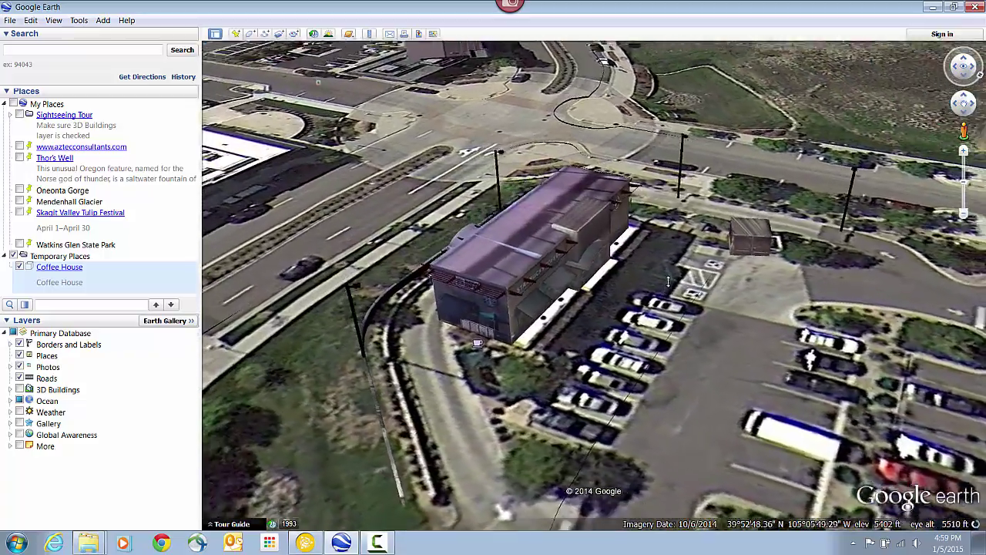
scroll(668, 281, down, 2)
scroll(558, 337, down, 3)
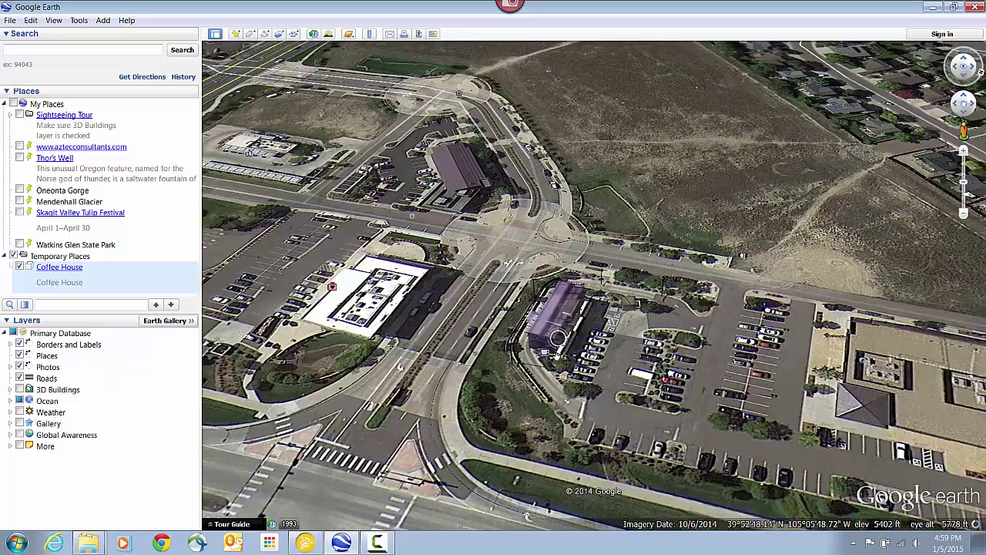
middle_drag(558, 338, 698, 376)
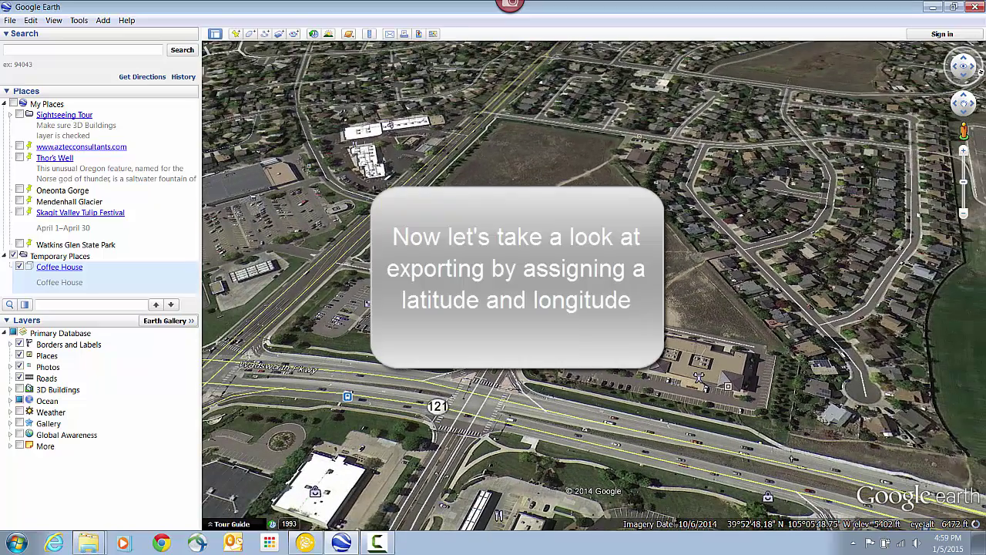
Step: Export the selection again from RealWorks, saving it as Coffee House 2.kmz
click(305, 543)
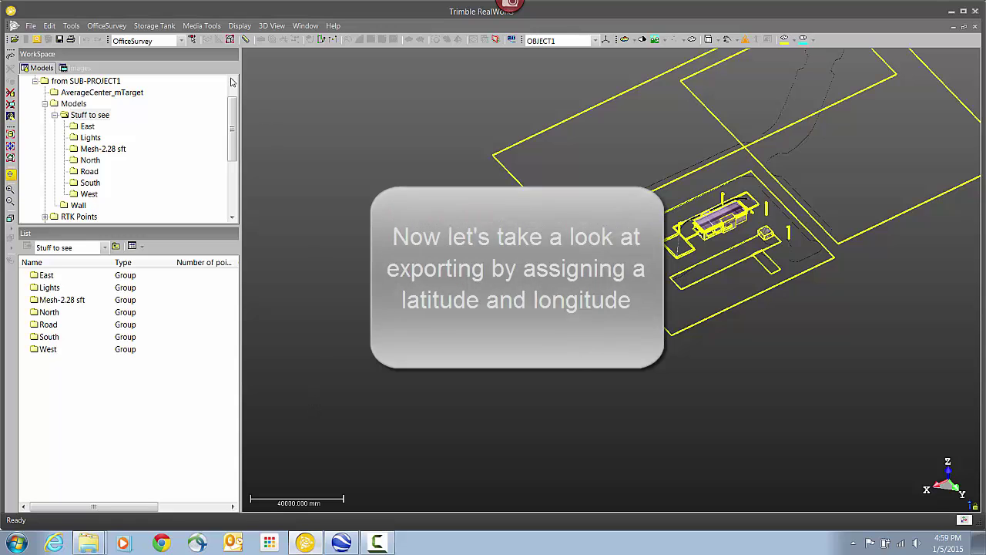
click(30, 25)
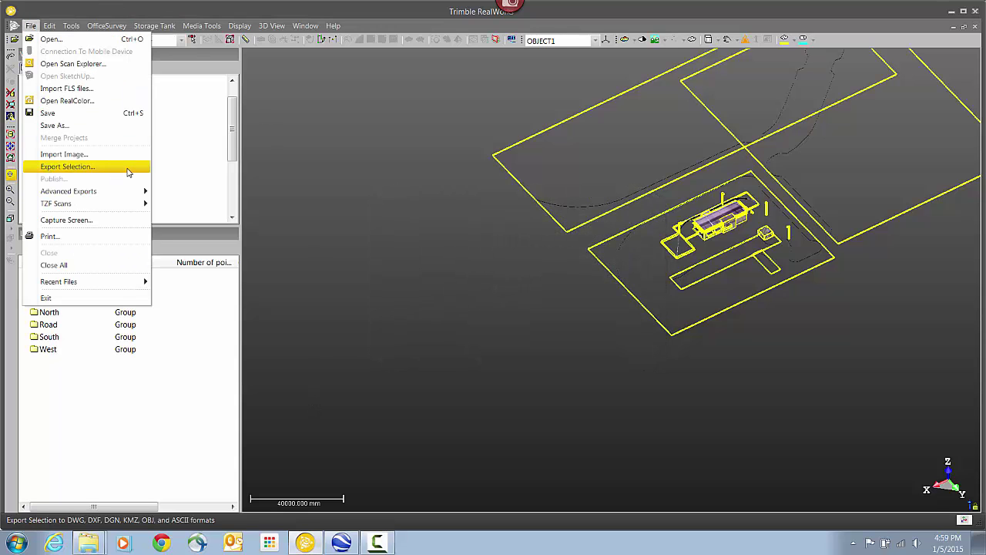
click(68, 166)
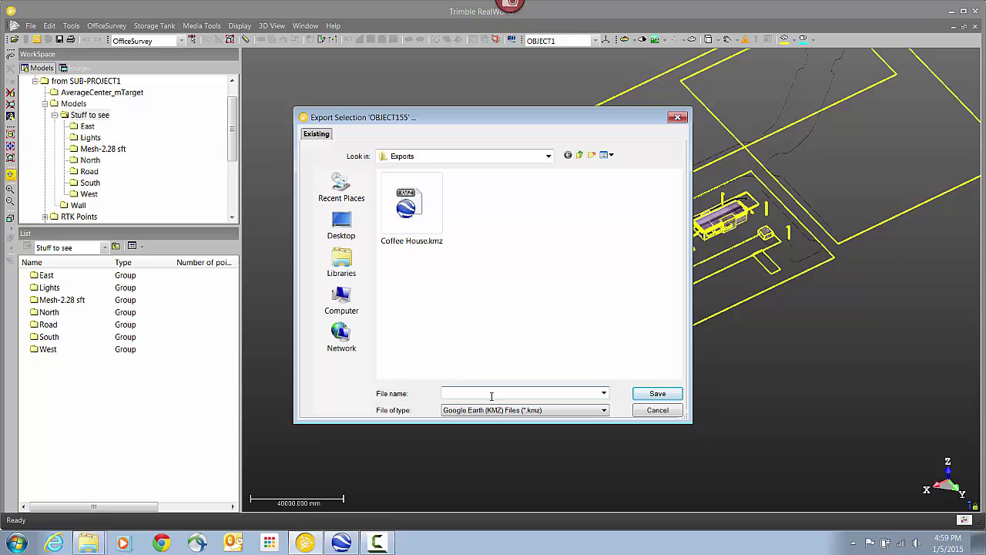
click(406, 206)
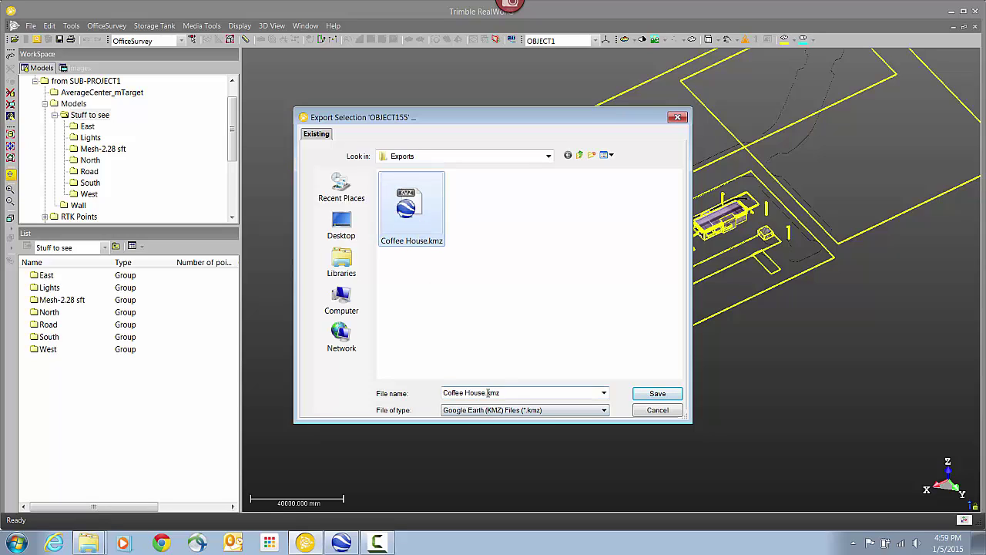
click(486, 392)
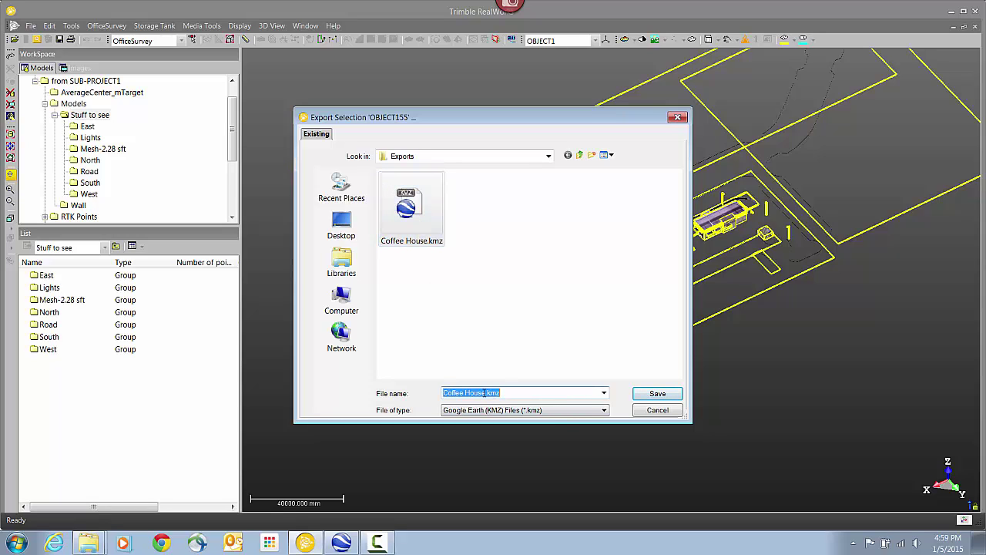
click(488, 393)
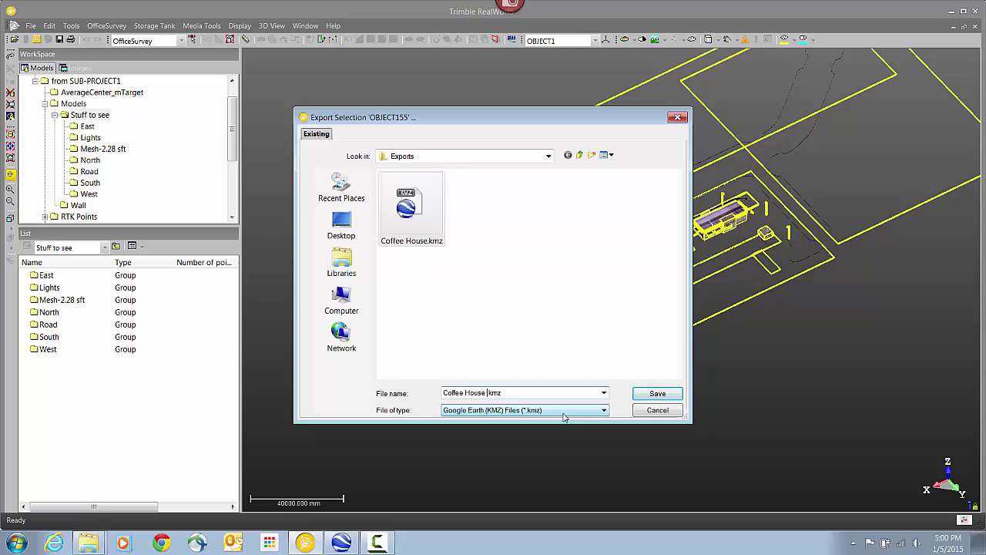
click(641, 395)
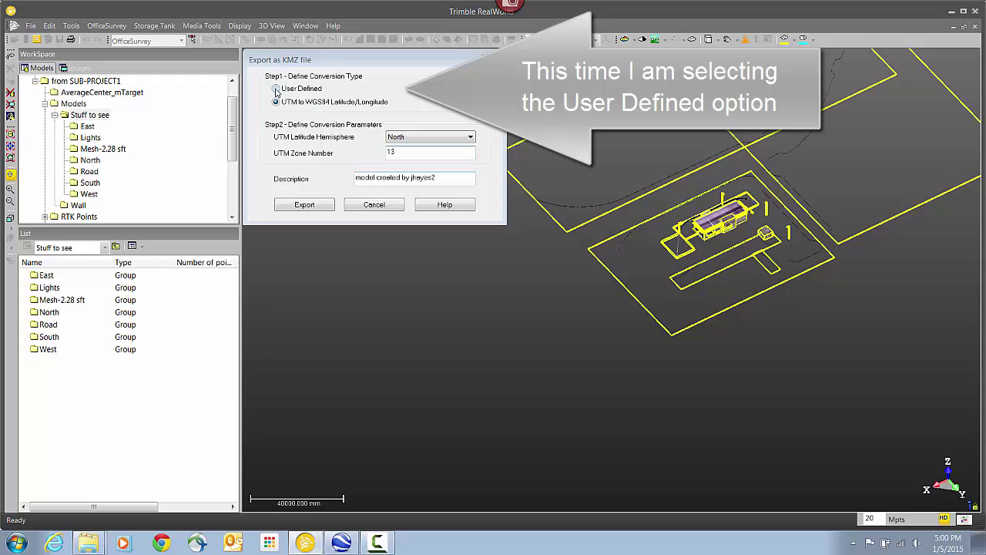
Step: Set the conversion to User Defined and pick a reference point on the mesh
click(276, 90)
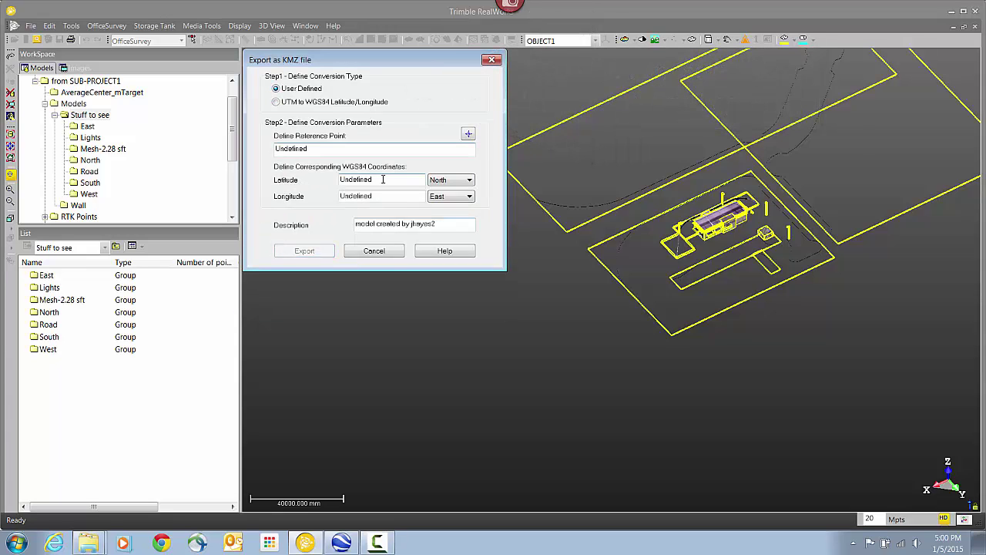
click(468, 135)
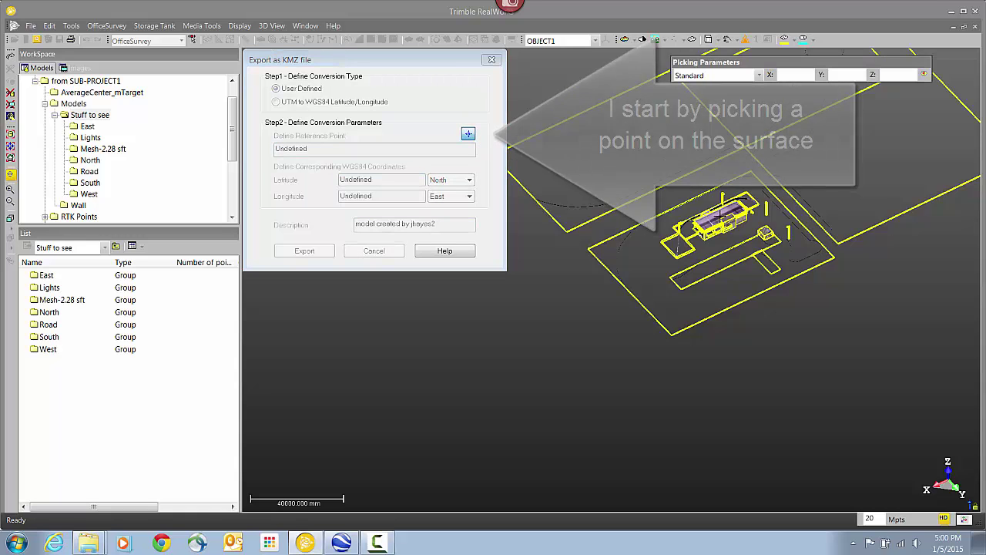
click(697, 222)
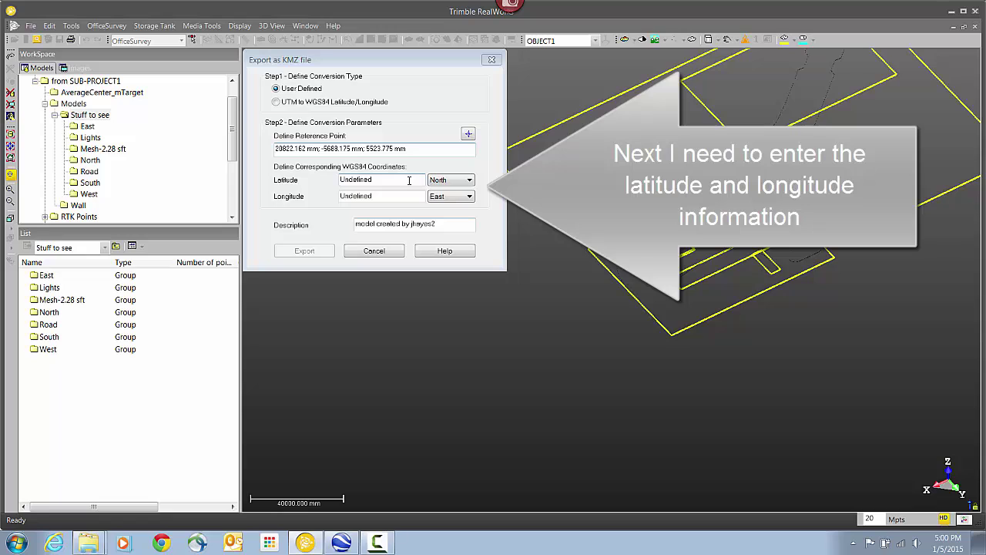
click(350, 542)
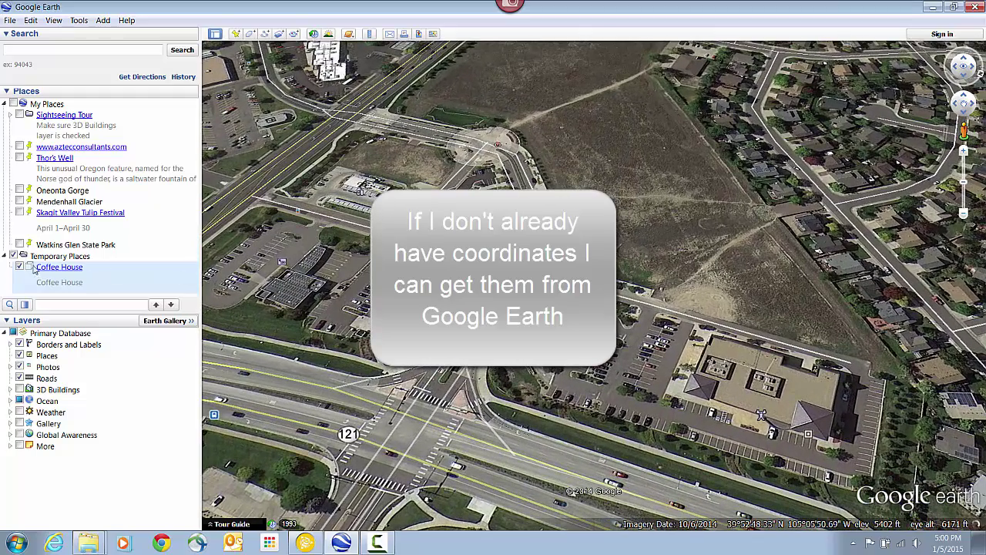
Step: Hide Temporary Places, place a new placemark on the coffee house site, and copy its latitude
click(13, 257)
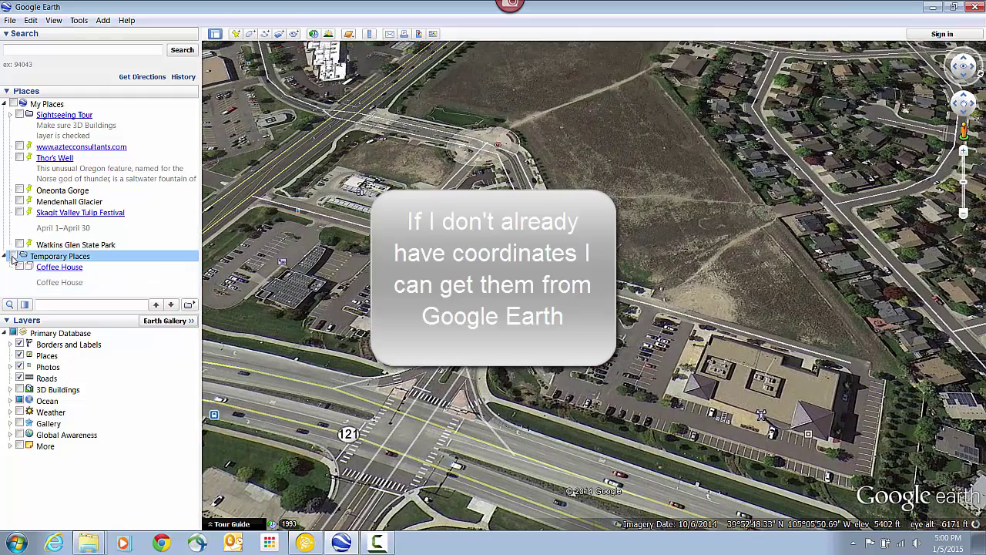
click(235, 34)
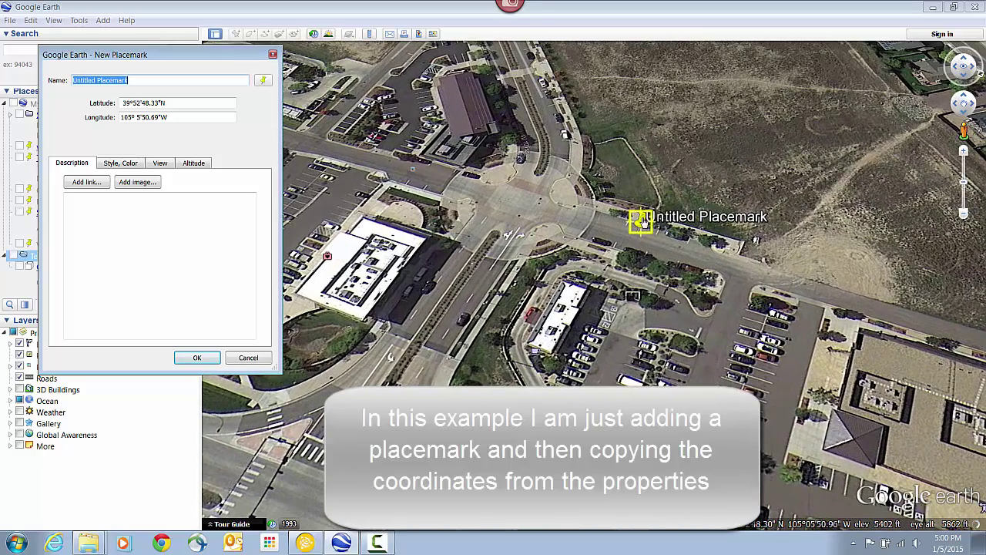
drag(640, 219, 528, 348)
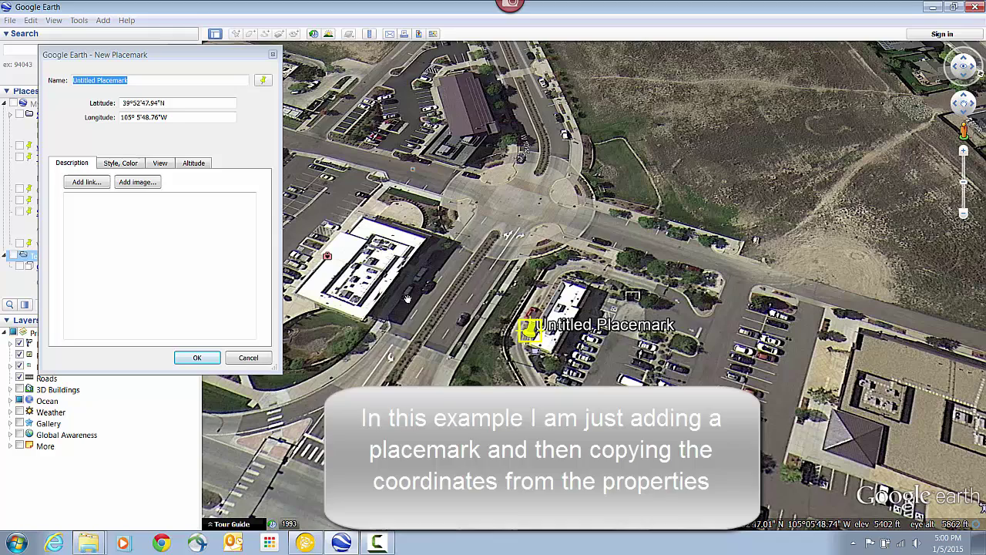
drag(176, 103, 77, 104)
key(ctrl+c)
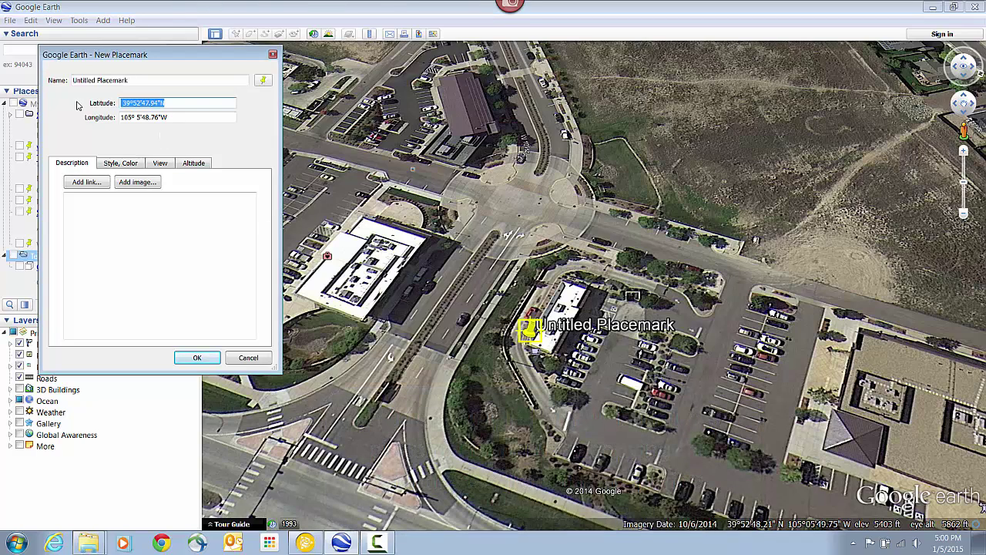
Step: Paste latitude 39.880° into the KMZ export, then copy the placemark's longitude
click(306, 544)
click(305, 176)
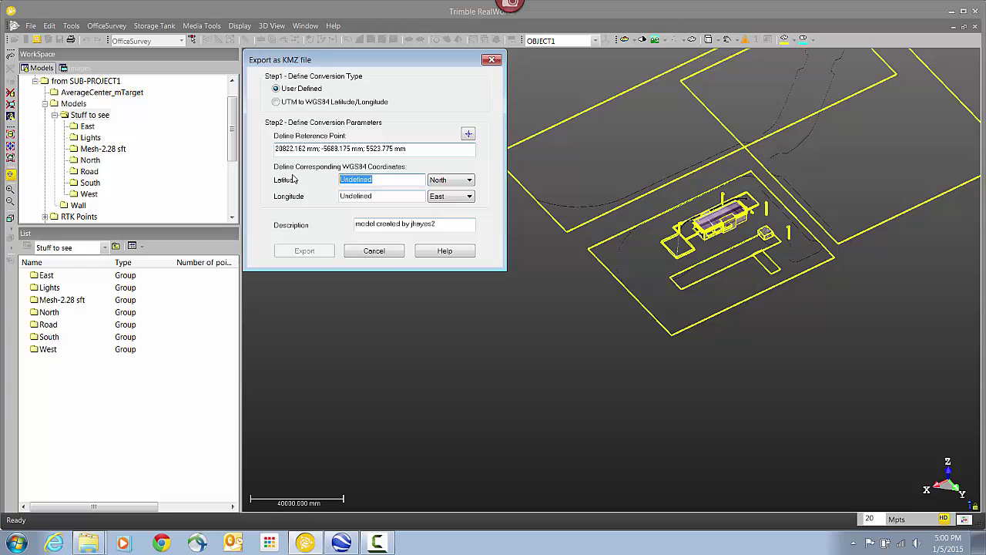
key(ctrl+v)
click(342, 543)
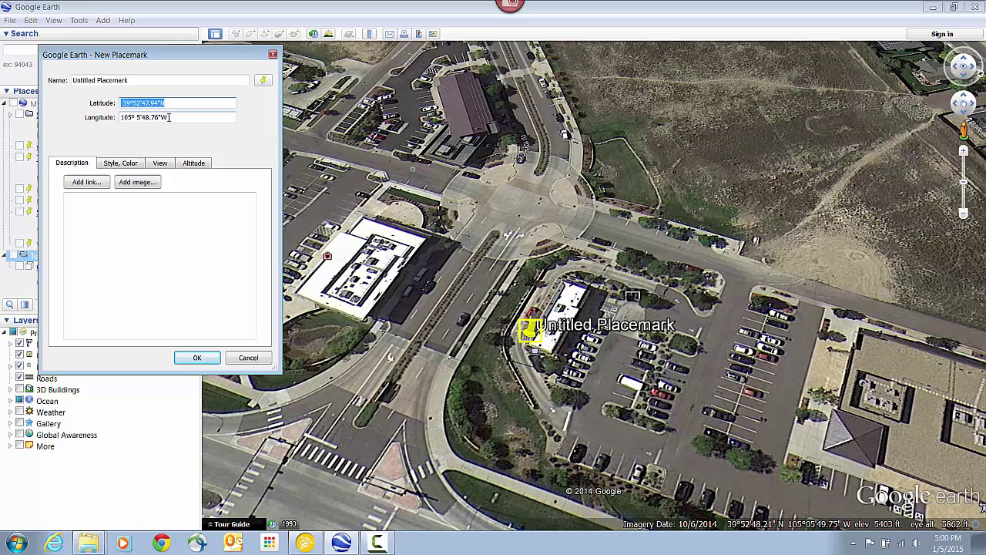
key(Tab)
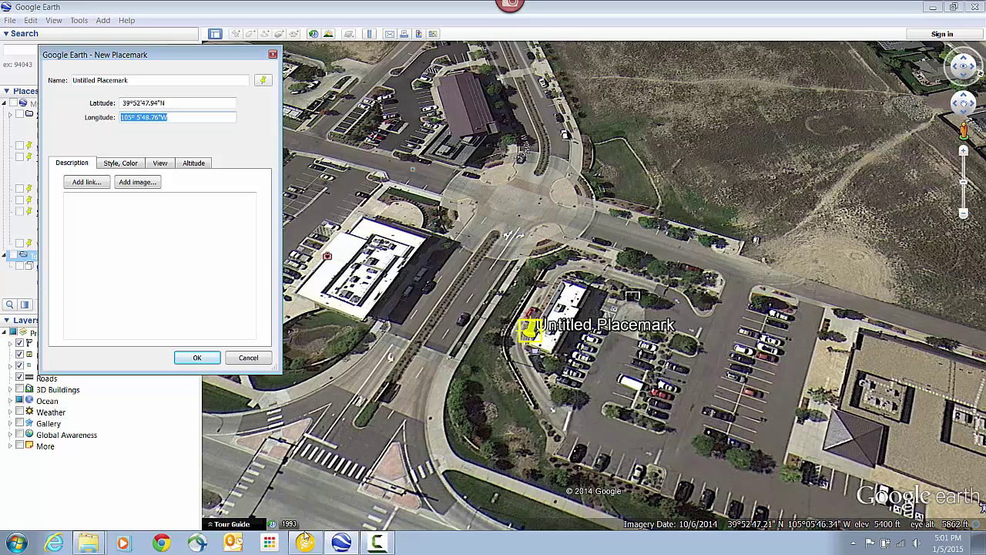
key(alt+Tab)
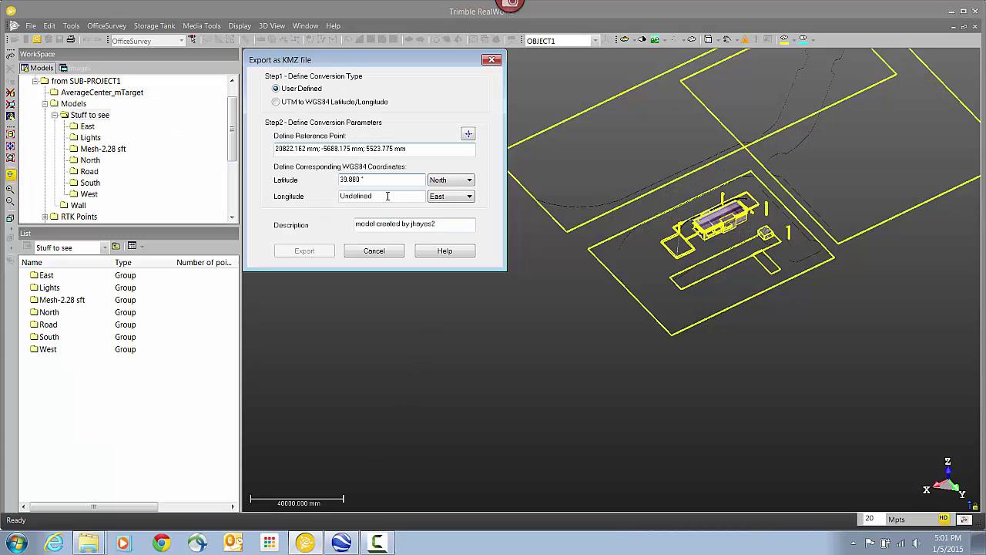
Step: Paste longitude 105.097 into the export and set its hemisphere to West
double_click(387, 196)
text(105° 5'48.76"W)
click(467, 196)
click(429, 216)
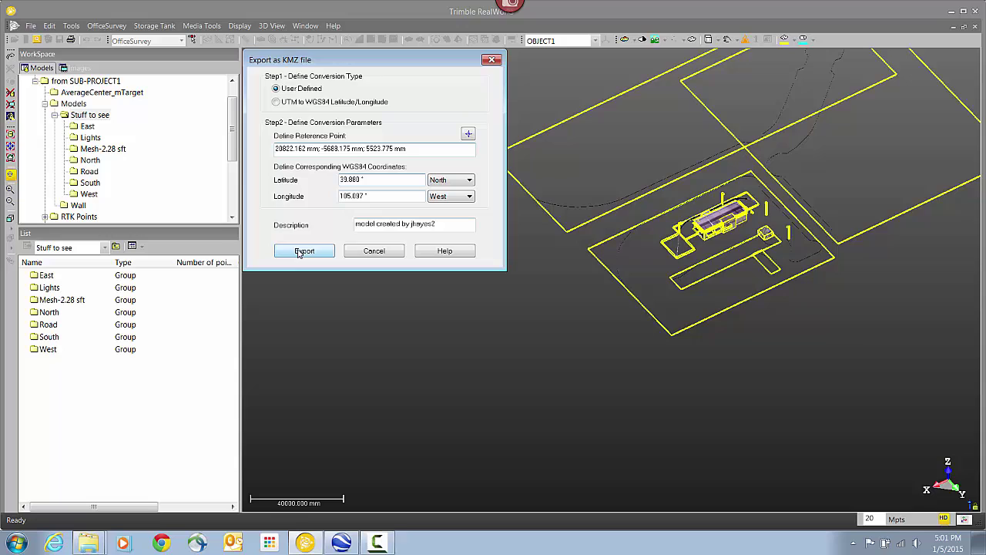
Step: Replace the description with 'Coffe Shop 2' and export the KMZ
drag(449, 223, 307, 210)
text(Coffe Shop 2)
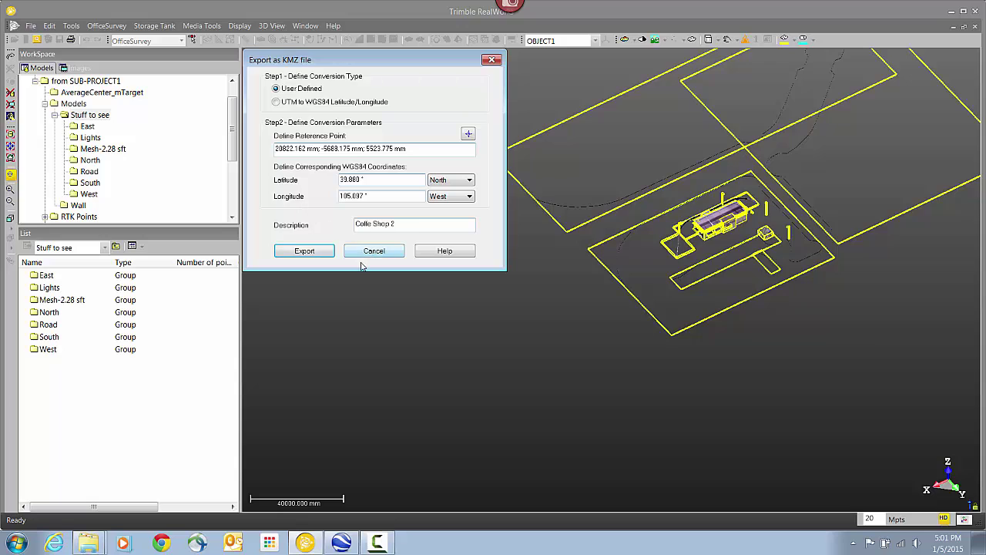
click(298, 251)
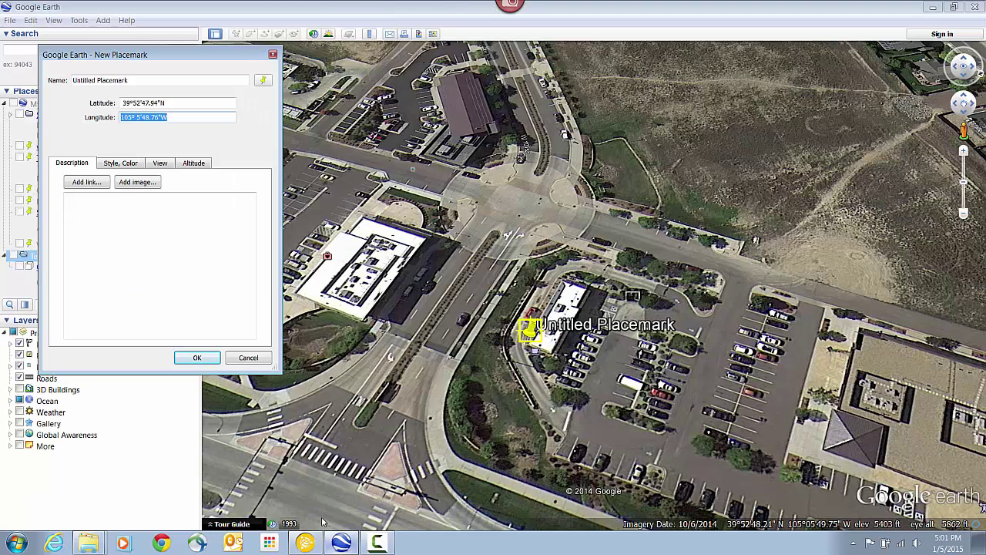
Step: Keep the new placemark and load Coffee House 2.kmz from the Exports folder into Google Earth
click(197, 359)
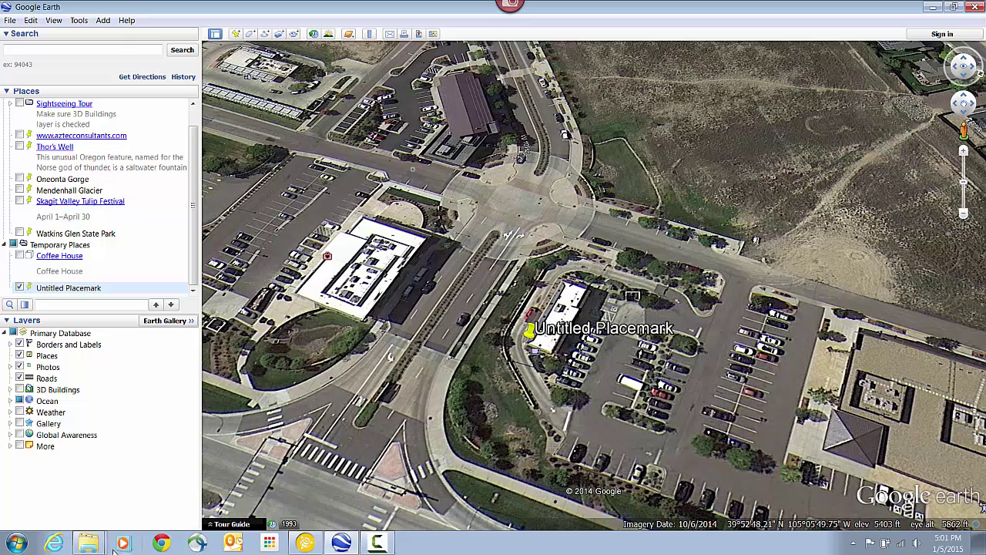
mouse_move(88, 544)
click(83, 514)
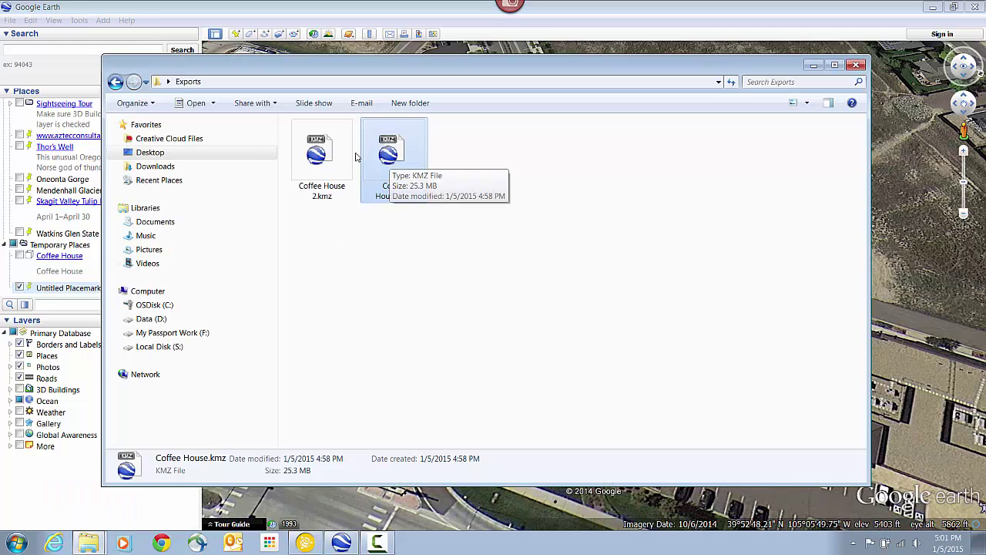
drag(320, 158, 911, 275)
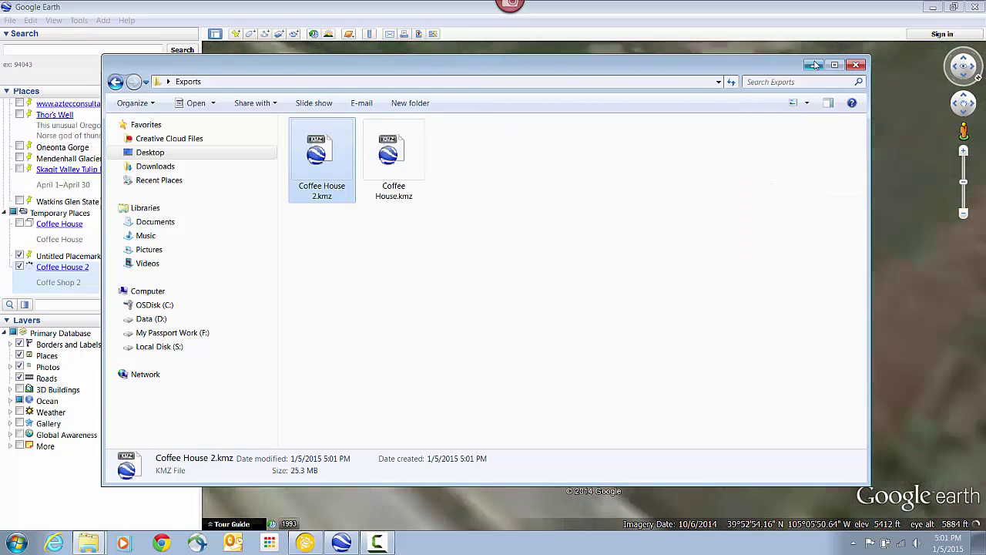
click(813, 65)
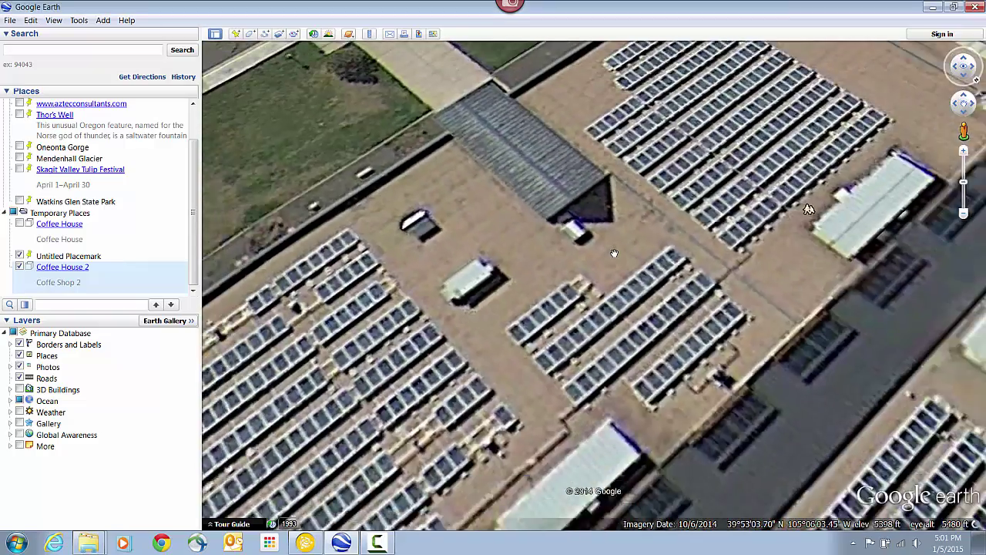
Step: Zoom out from the rooftop to show the coffee shop and parking lot at the placemark
scroll(619, 255, down, 3)
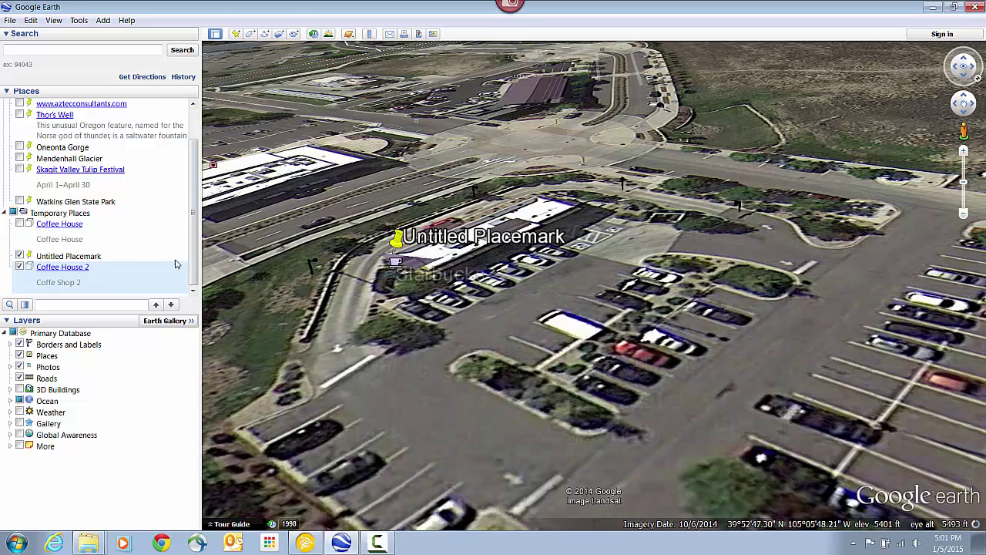
Step: Set Coffee House 2's altitude to 4 m relative to ground in its properties
right_click(69, 270)
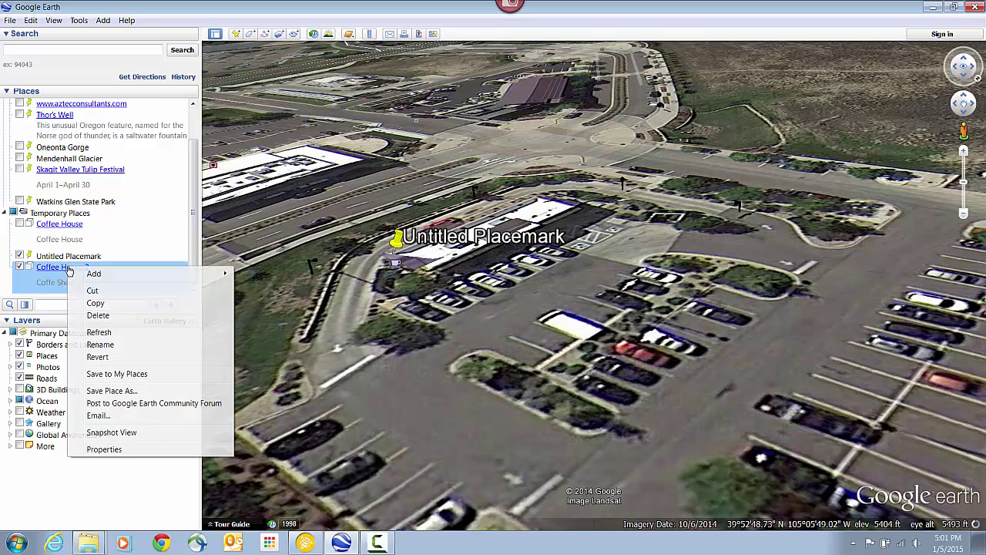
click(119, 449)
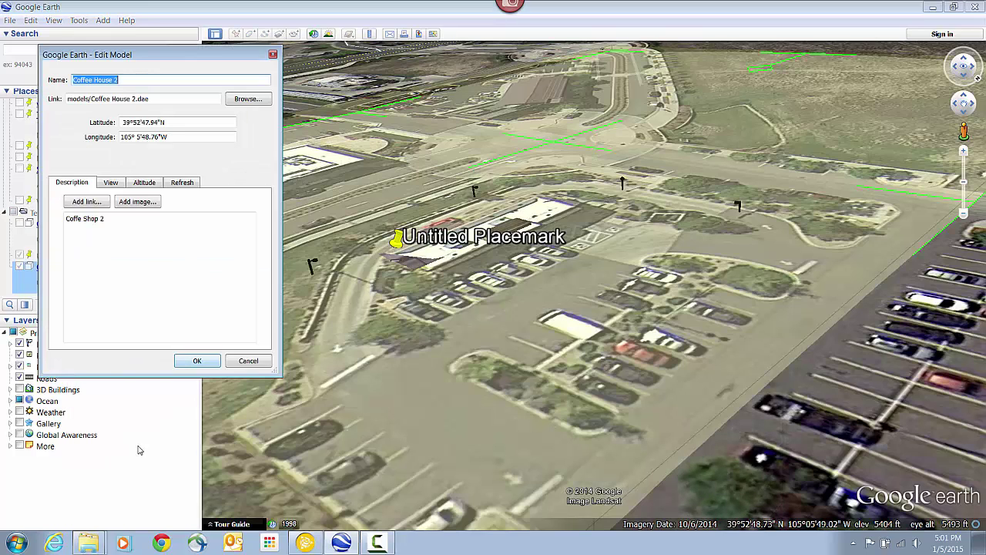
click(145, 183)
click(108, 208)
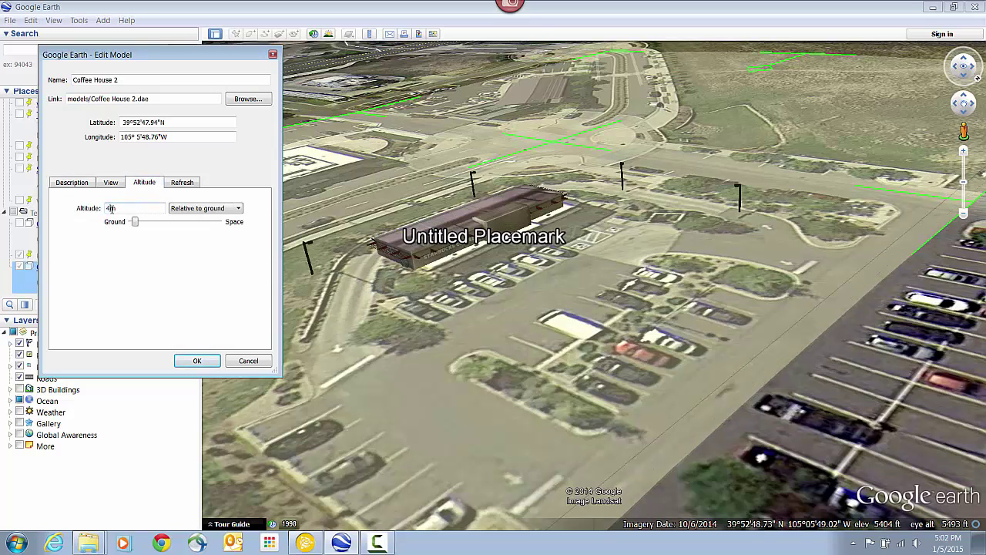
key(Return)
middle_drag(440, 185, 218, 178)
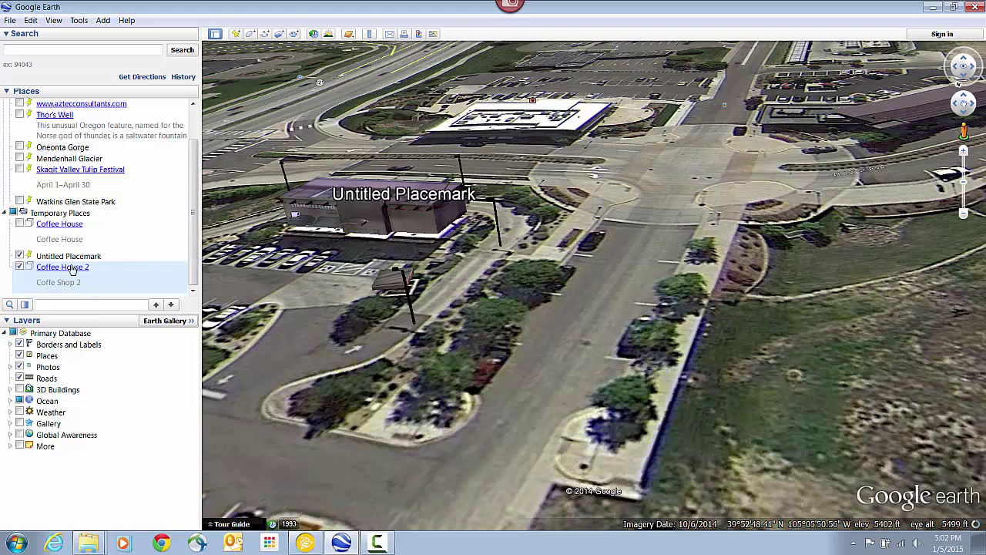
Step: Raise Coffee House 2 to 6 m above ground with the Ground–Space altitude slider
right_click(71, 270)
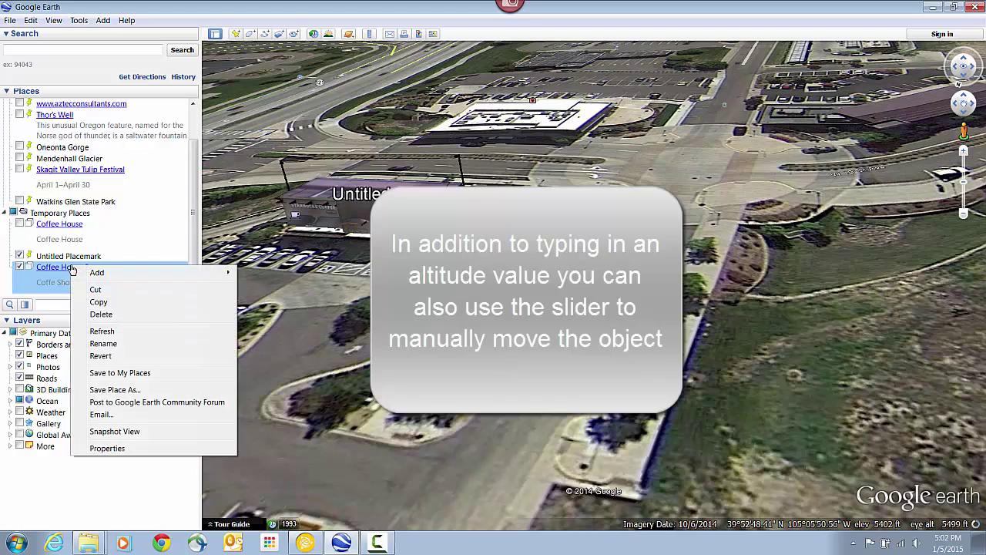
click(107, 447)
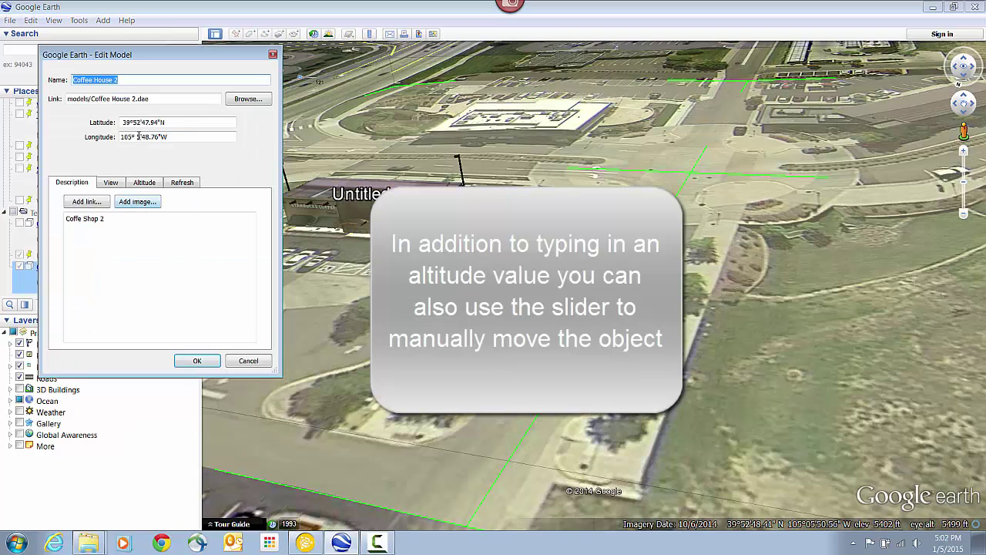
click(145, 182)
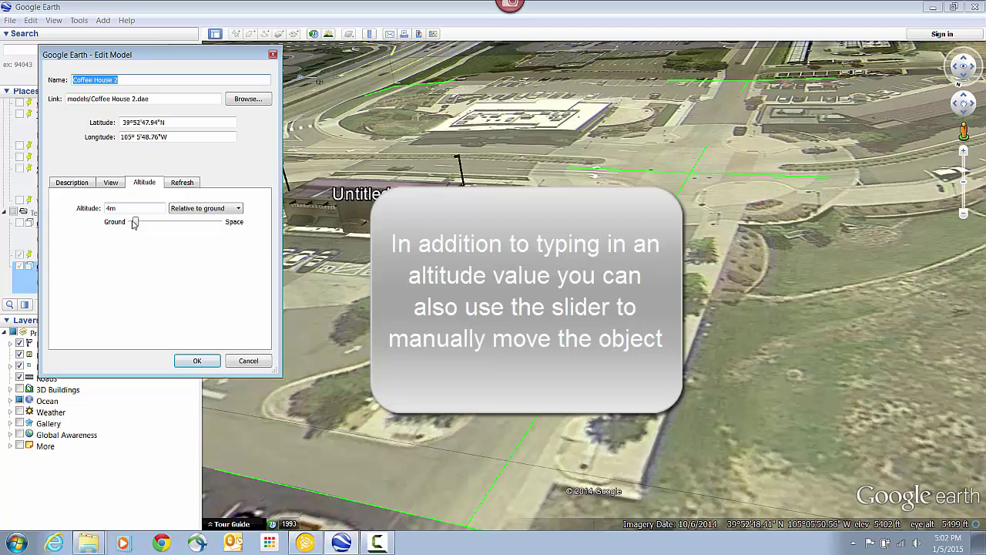
mouse_move(134, 223)
mouse_down()
mouse_move(150, 224)
mouse_move(136, 228)
mouse_up()
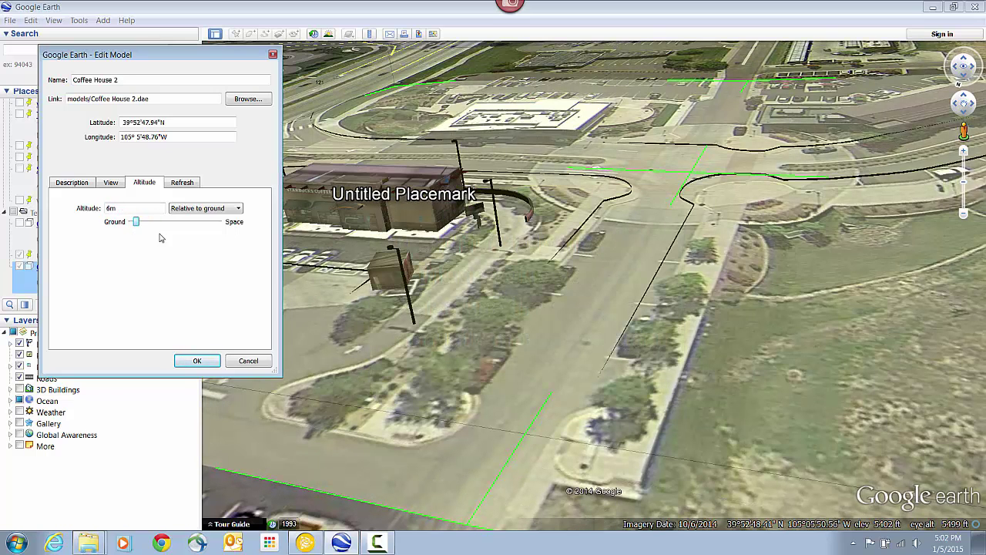
click(196, 361)
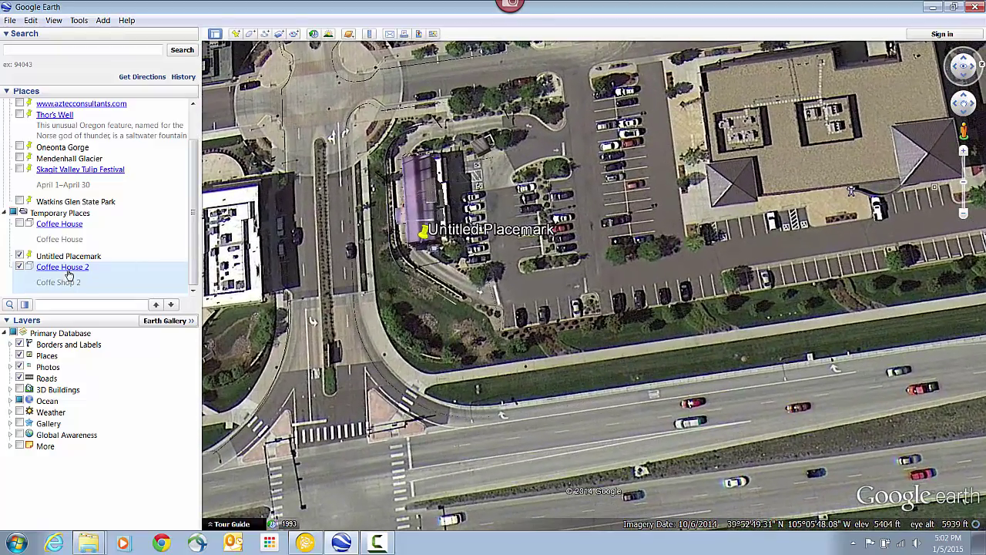
Step: Reopen Coffee House 2's properties and rotate its footprint on the map to line up with the site
right_click(66, 269)
click(103, 450)
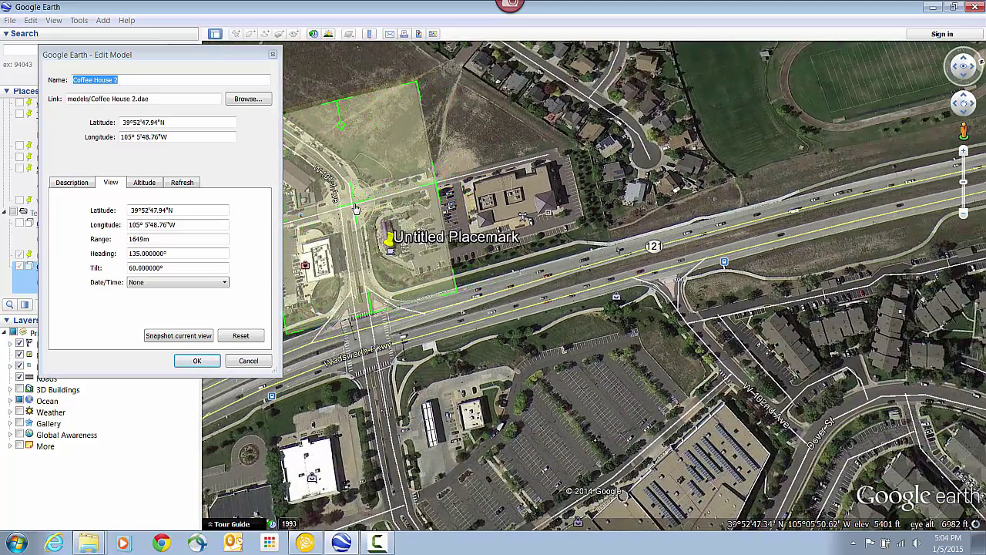
drag(341, 131, 409, 89)
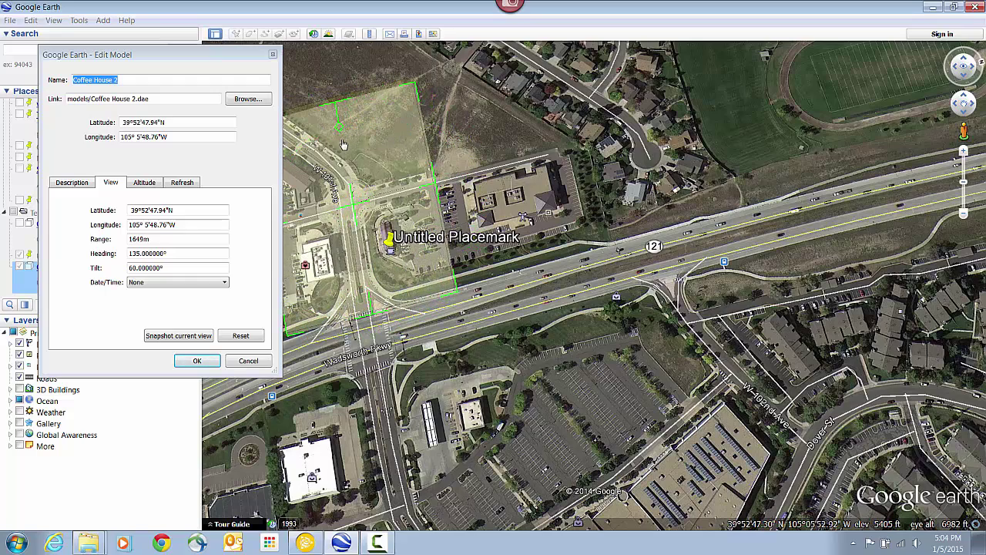